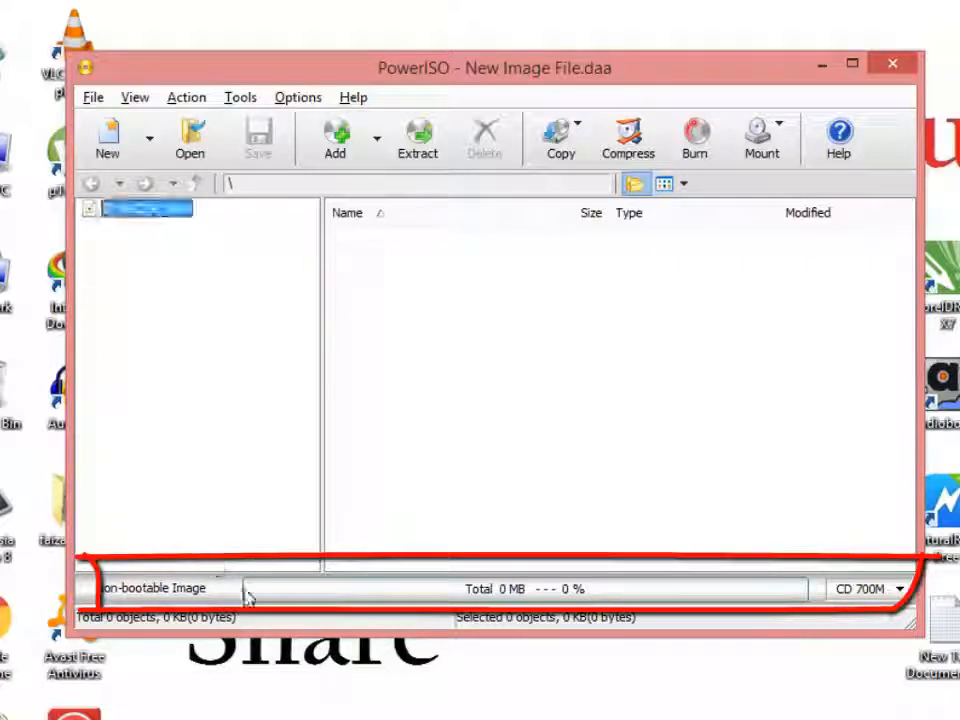
Review the disc capacity choices available for the new compilation without changing the selected size
{"action": "left_click", "coordinate": [880, 589]}
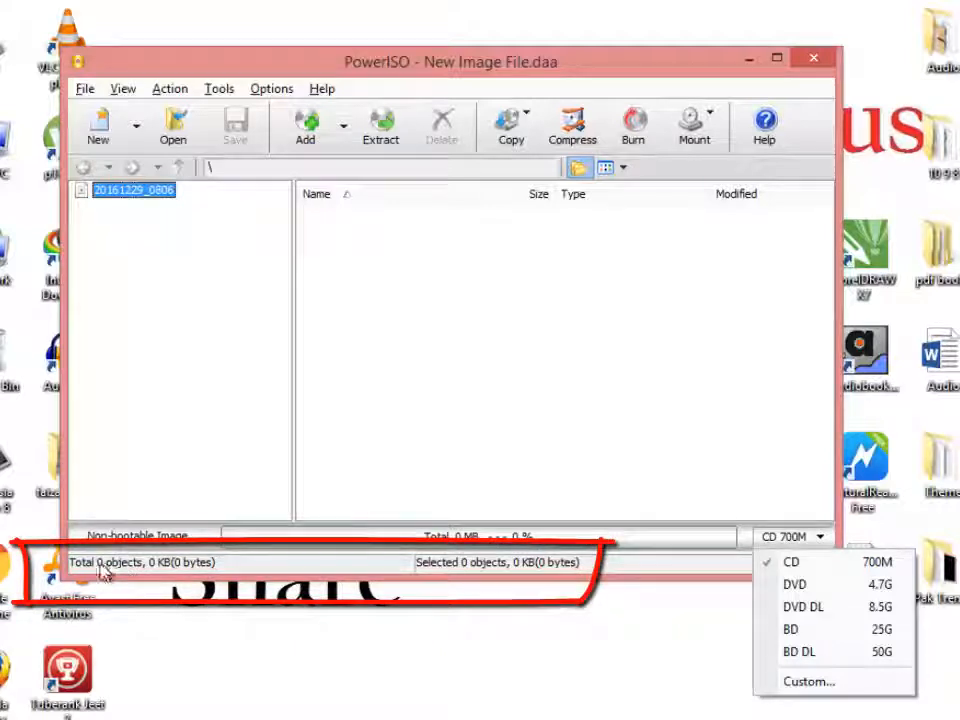
{"action": "key", "text": "Escape"}
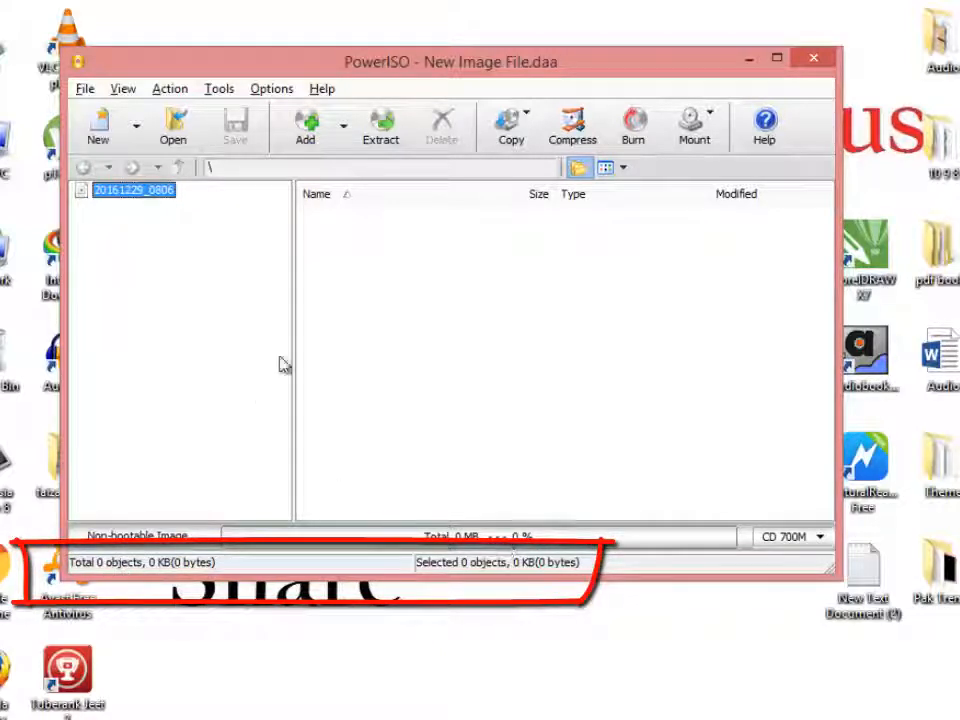
{"action": "left_click", "coordinate": [441, 300]}
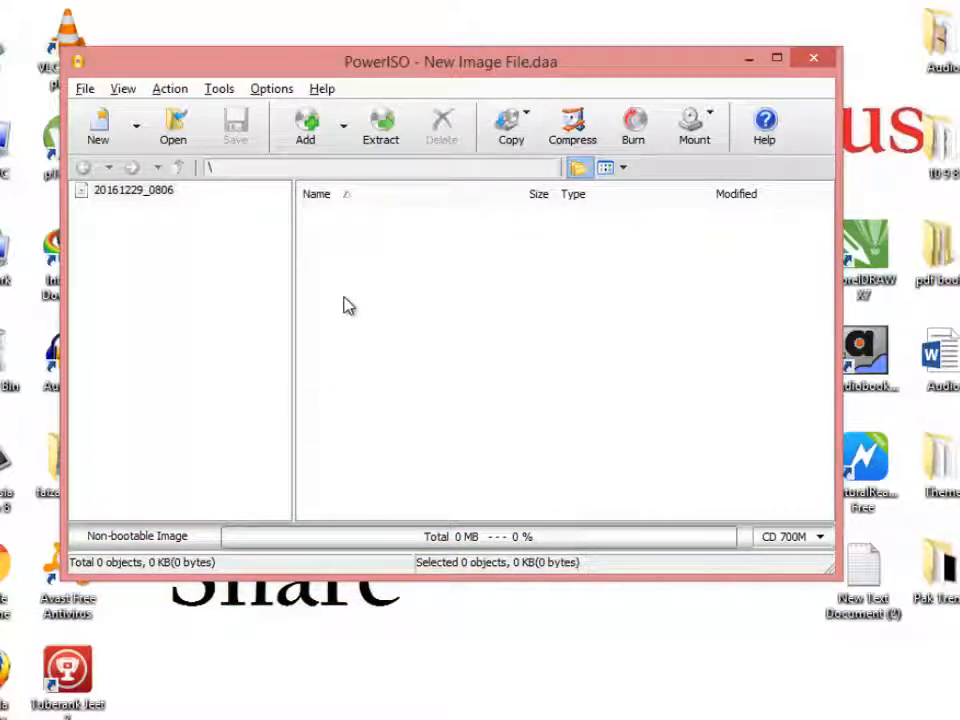
Start adding files to the compilation and browse to the Softwares folder on Local Disk (D:)
{"action": "left_click", "coordinate": [307, 138]}
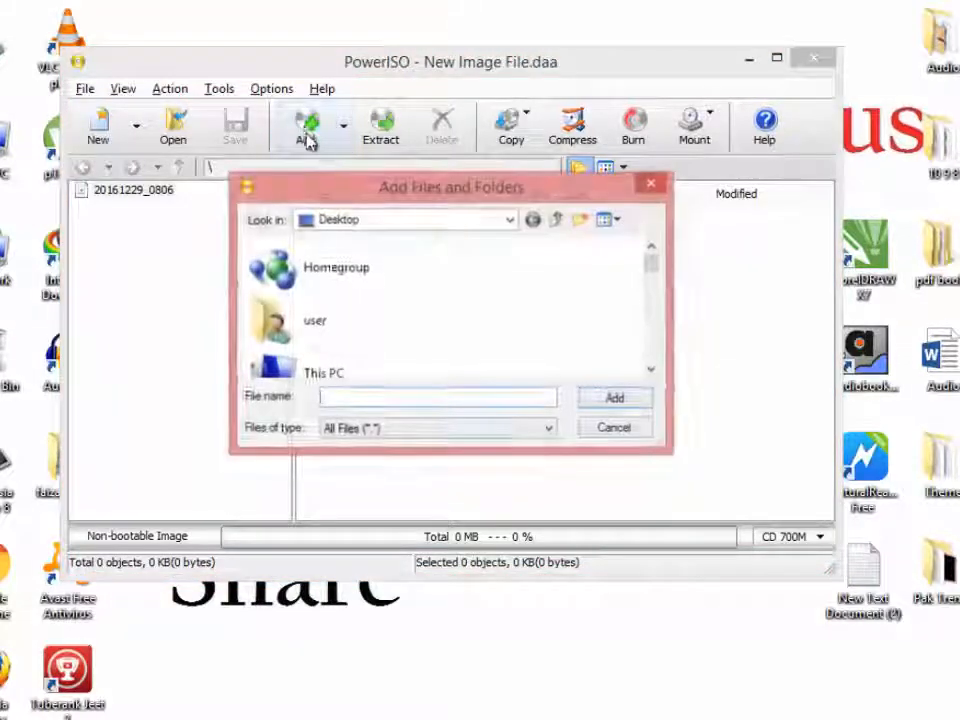
{"action": "mouse_move", "coordinate": [647, 266]}
{"action": "left_mouse_down"}
{"action": "mouse_move", "coordinate": [647, 315]}
{"action": "mouse_move", "coordinate": [648, 272]}
{"action": "left_mouse_up"}
{"action": "double_click", "coordinate": [313, 338]}
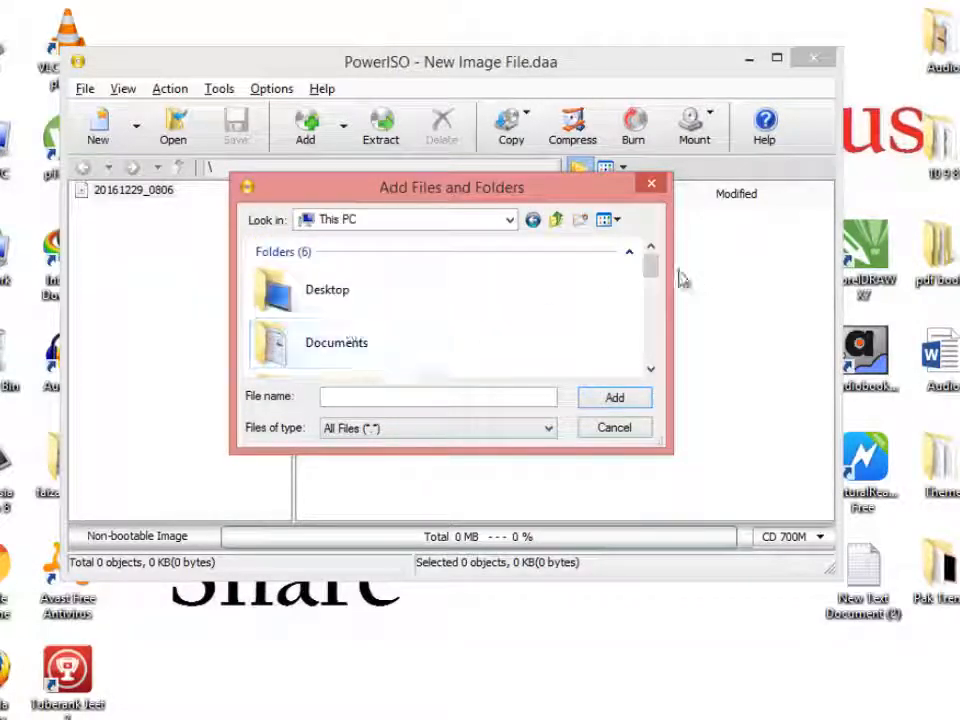
{"action": "left_click_drag", "start_coordinate": [645, 265], "coordinate": [610, 340]}
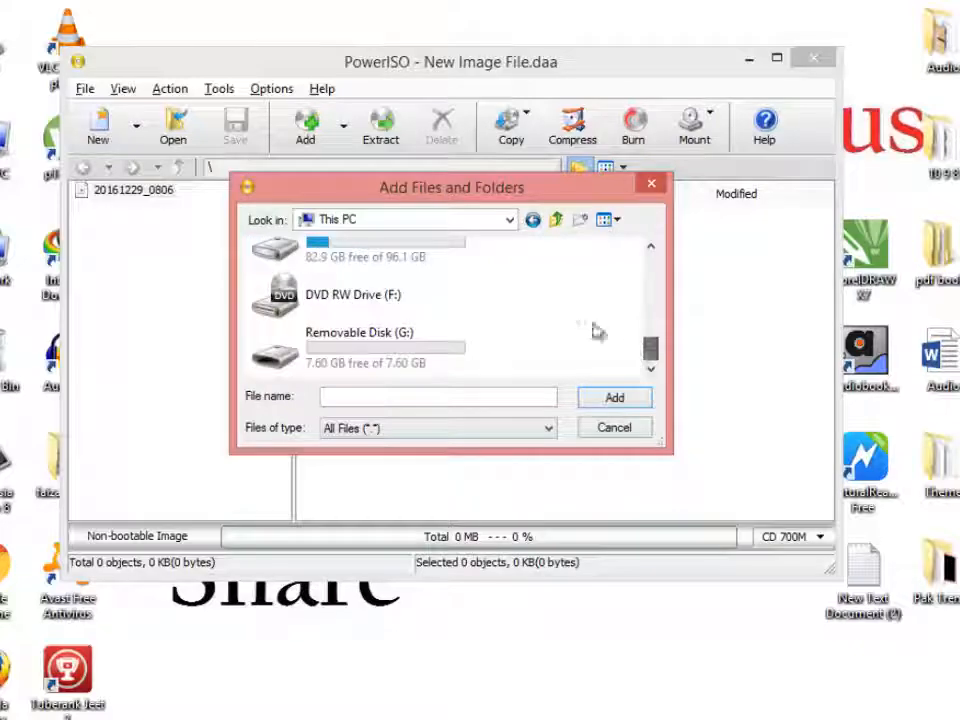
{"action": "left_click", "coordinate": [650, 245]}
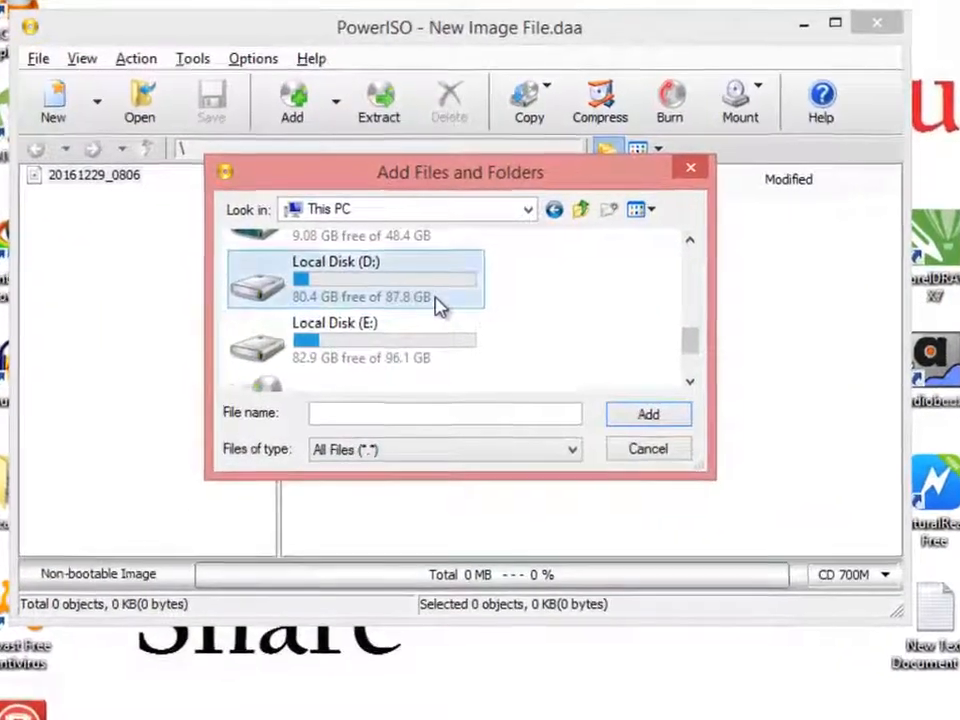
{"action": "double_click", "coordinate": [437, 303]}
{"action": "left_click", "coordinate": [306, 318]}
{"action": "double_click", "coordinate": [306, 318]}
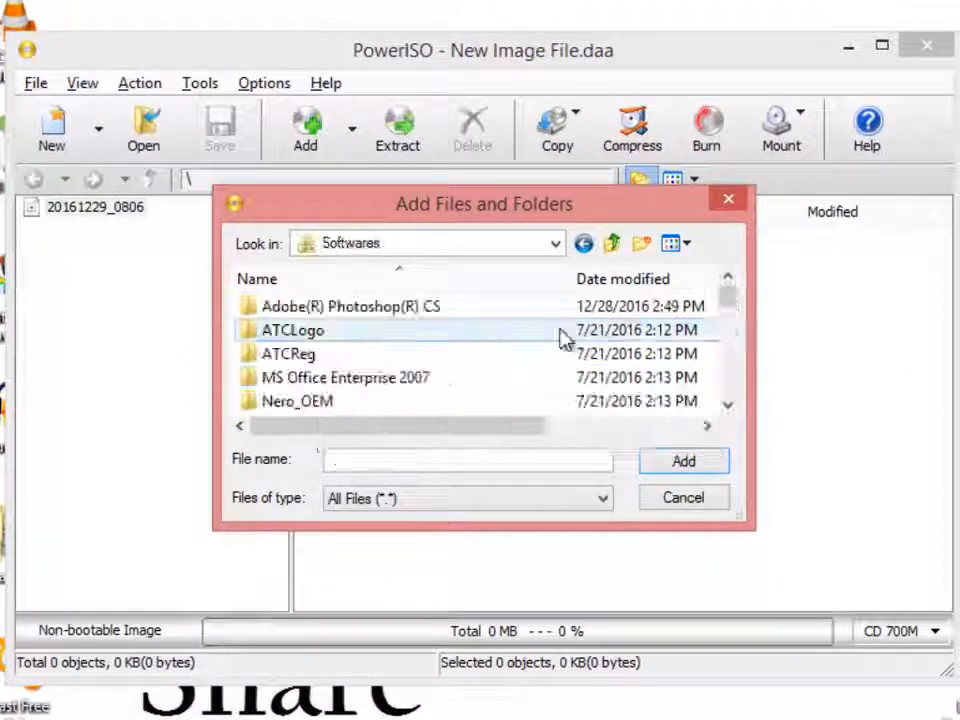
Find office2003.exe in the Softwares folder and add it to the compilation
{"action": "left_click", "coordinate": [728, 405]}
{"action": "left_click", "coordinate": [728, 405]}
{"action": "left_click", "coordinate": [728, 405]}
{"action": "left_click", "coordinate": [728, 405]}
{"action": "left_click", "coordinate": [728, 405]}
{"action": "left_click", "coordinate": [728, 405]}
{"action": "left_click", "coordinate": [728, 405]}
{"action": "left_click", "coordinate": [728, 405]}
{"action": "left_click", "coordinate": [728, 405]}
{"action": "left_click", "coordinate": [728, 405]}
{"action": "left_click", "coordinate": [728, 405]}
{"action": "left_click", "coordinate": [728, 405]}
{"action": "left_click", "coordinate": [728, 405]}
{"action": "left_click", "coordinate": [728, 405]}
{"action": "left_click", "coordinate": [728, 405]}
{"action": "left_click", "coordinate": [728, 405]}
{"action": "left_click", "coordinate": [728, 405]}
{"action": "left_click", "coordinate": [728, 405]}
{"action": "left_click", "coordinate": [728, 405]}
{"action": "left_click", "coordinate": [728, 405]}
{"action": "left_click", "coordinate": [728, 405]}
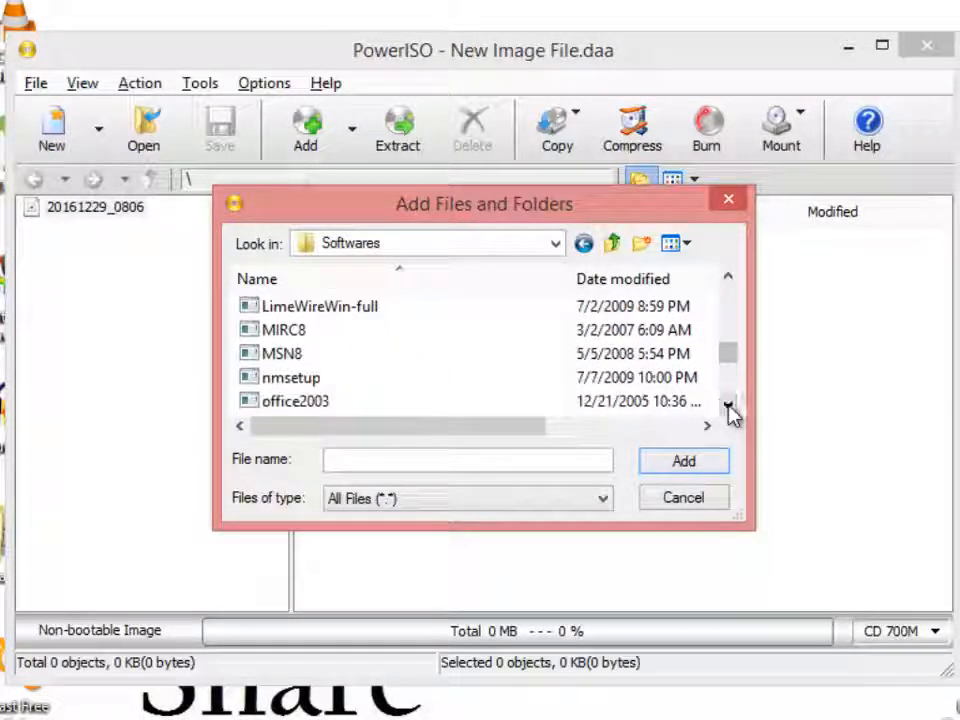
{"action": "left_click", "coordinate": [728, 405]}
{"action": "left_click", "coordinate": [728, 405]}
{"action": "left_click", "coordinate": [728, 405]}
{"action": "left_click", "coordinate": [375, 332]}
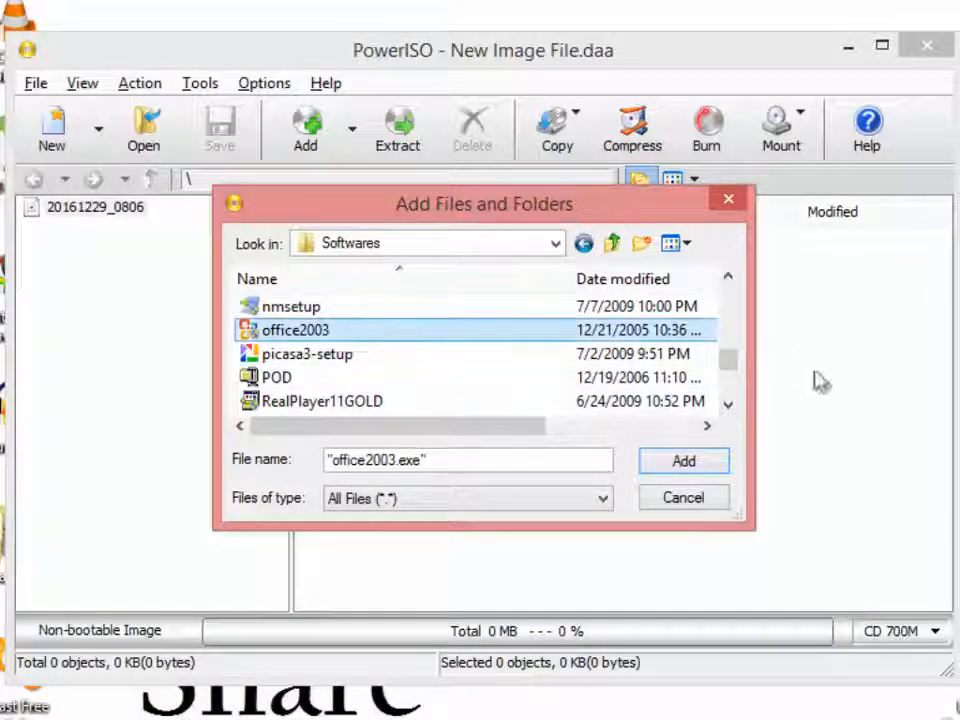
{"action": "left_click", "coordinate": [686, 462]}
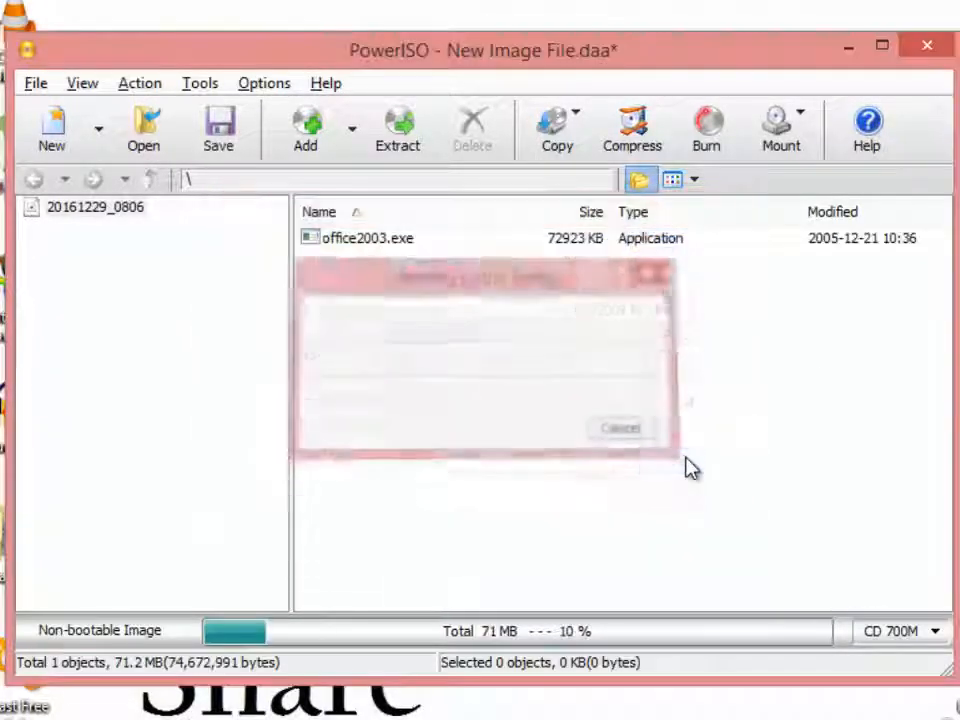
Select office2003.exe in the compilation to check its size against the disc capacity
{"action": "left_click", "coordinate": [386, 242]}
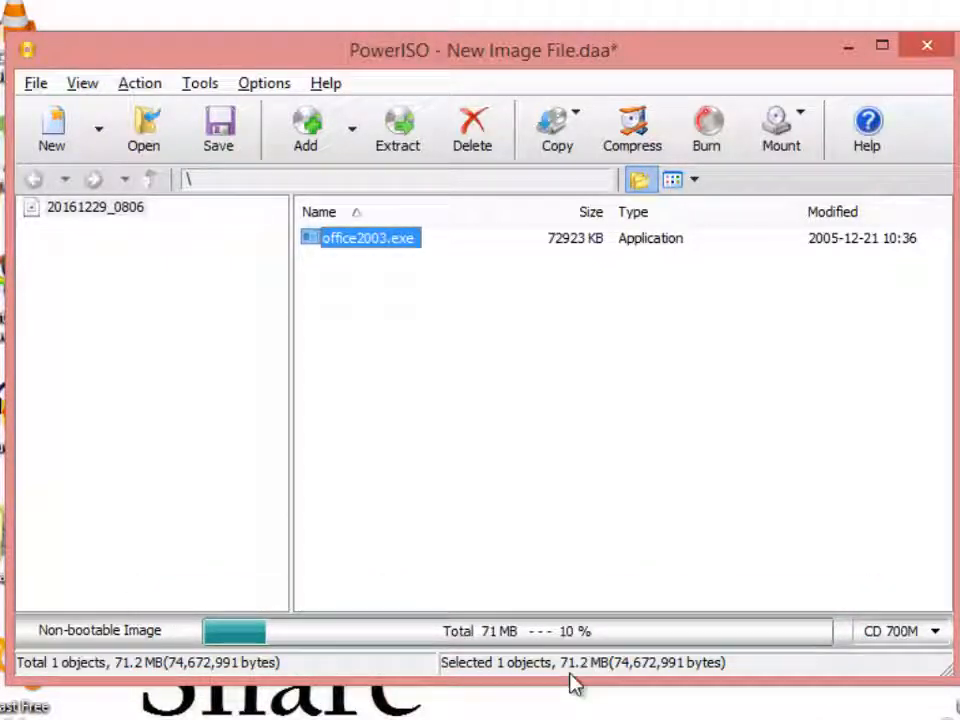
{"action": "left_click", "coordinate": [523, 317]}
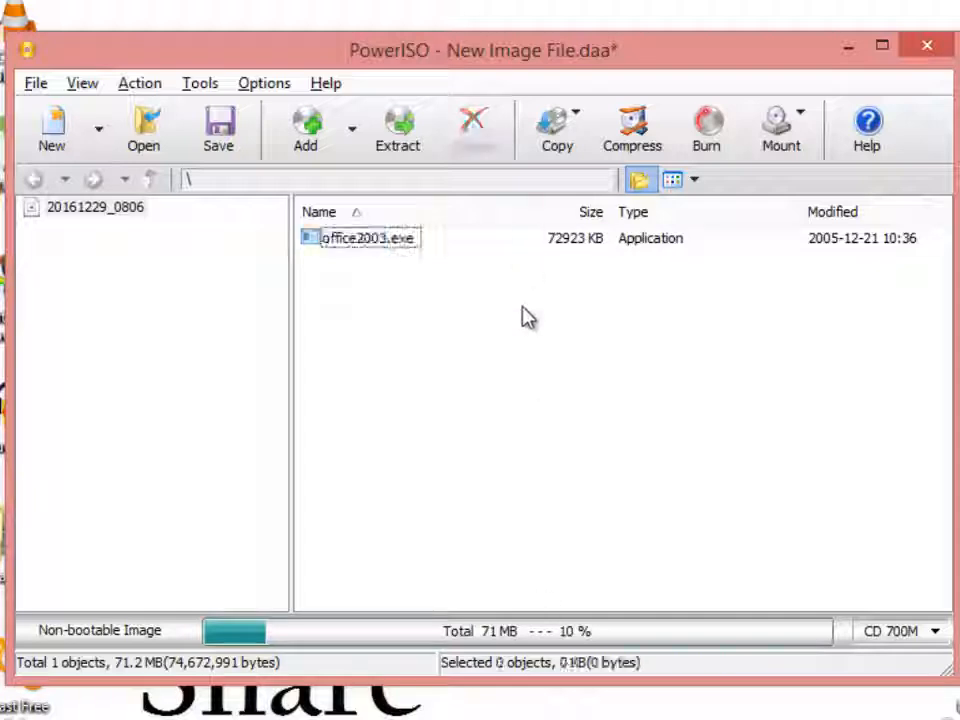
{"action": "left_click", "coordinate": [401, 251]}
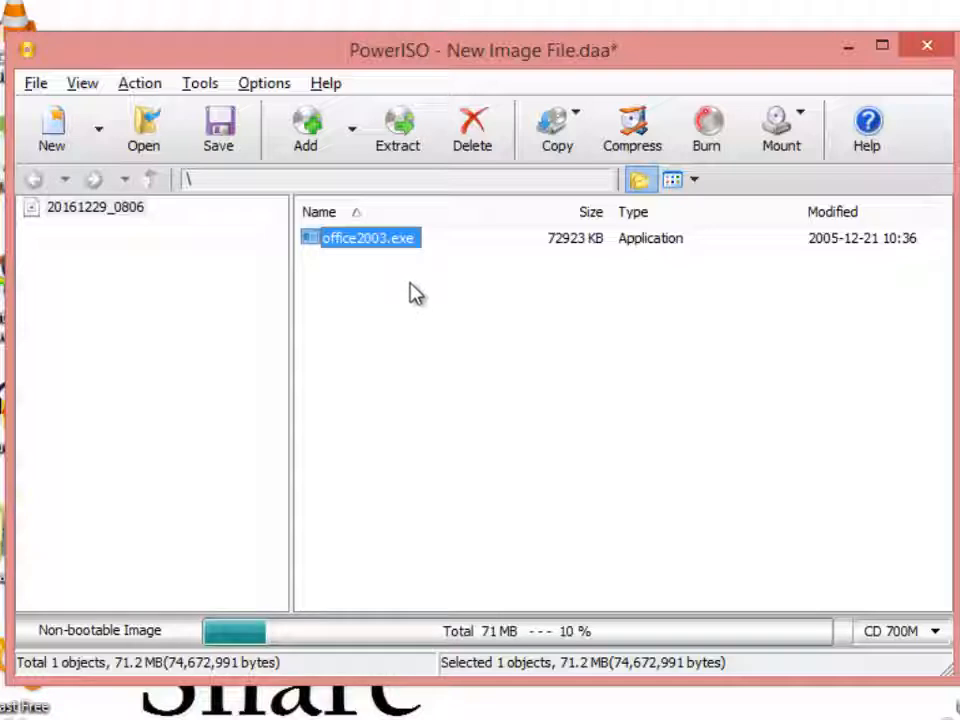
Return to the Softwares folder in the Add Files and Folders dialog to choose more content
{"action": "left_click", "coordinate": [300, 128]}
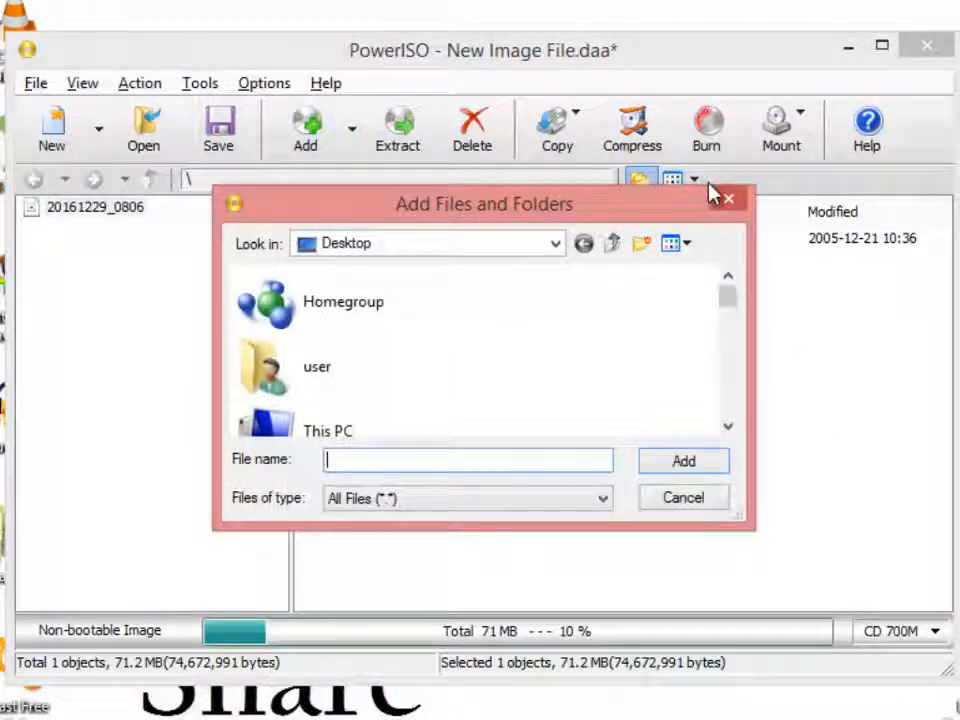
{"action": "left_click", "coordinate": [727, 198]}
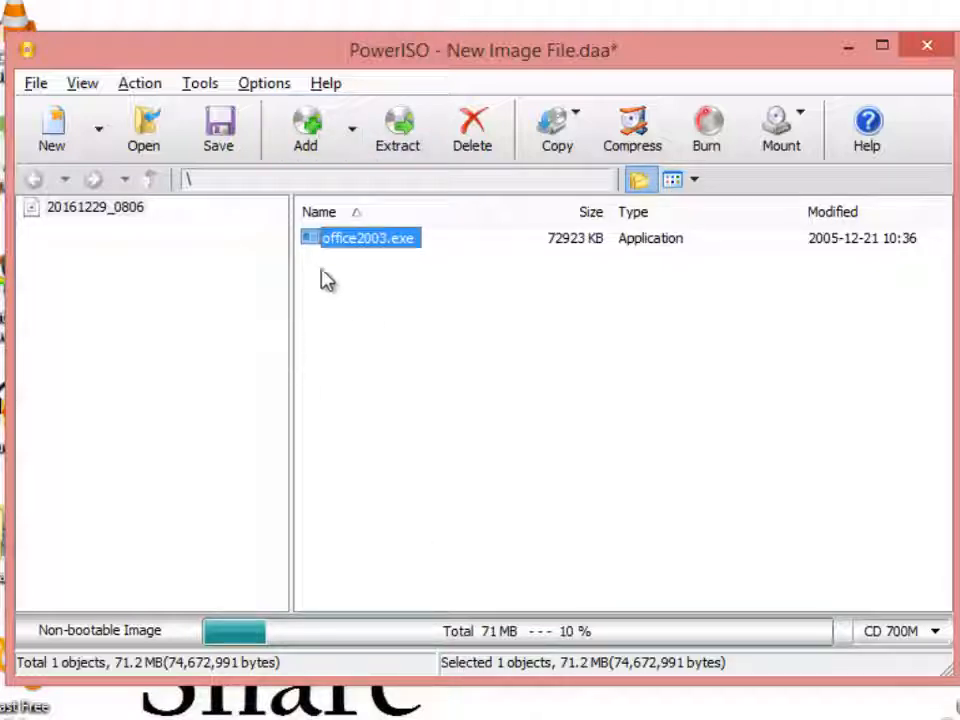
{"action": "left_click", "coordinate": [300, 140]}
{"action": "left_click_drag", "start_coordinate": [724, 300], "coordinate": [658, 315]}
{"action": "double_click", "coordinate": [296, 432]}
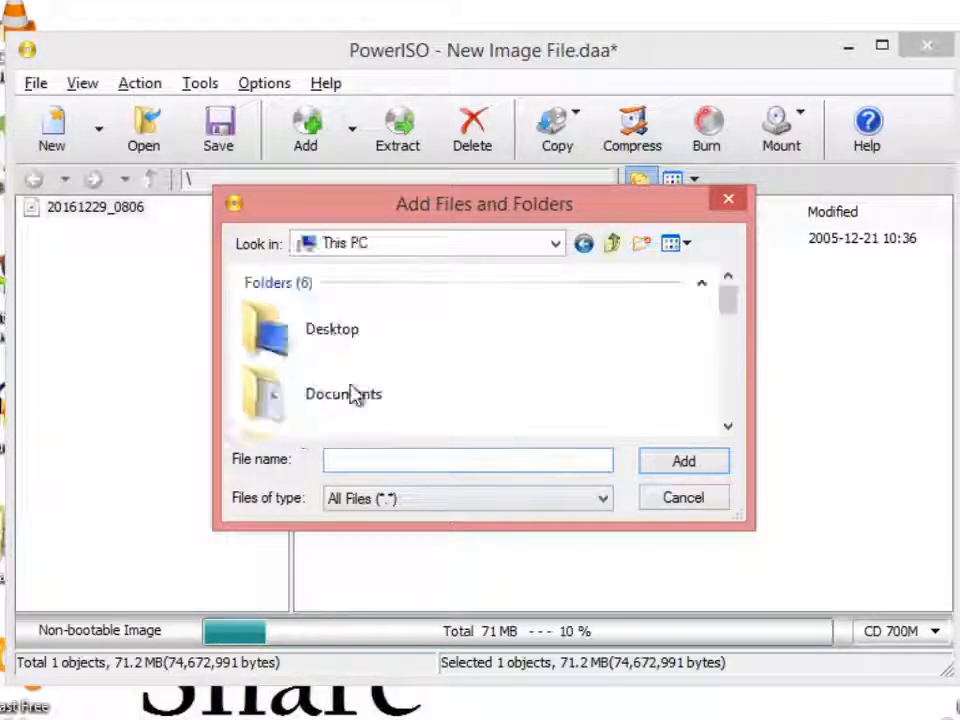
{"action": "left_click_drag", "start_coordinate": [726, 302], "coordinate": [716, 373]}
{"action": "double_click", "coordinate": [385, 360]}
{"action": "double_click", "coordinate": [345, 353]}
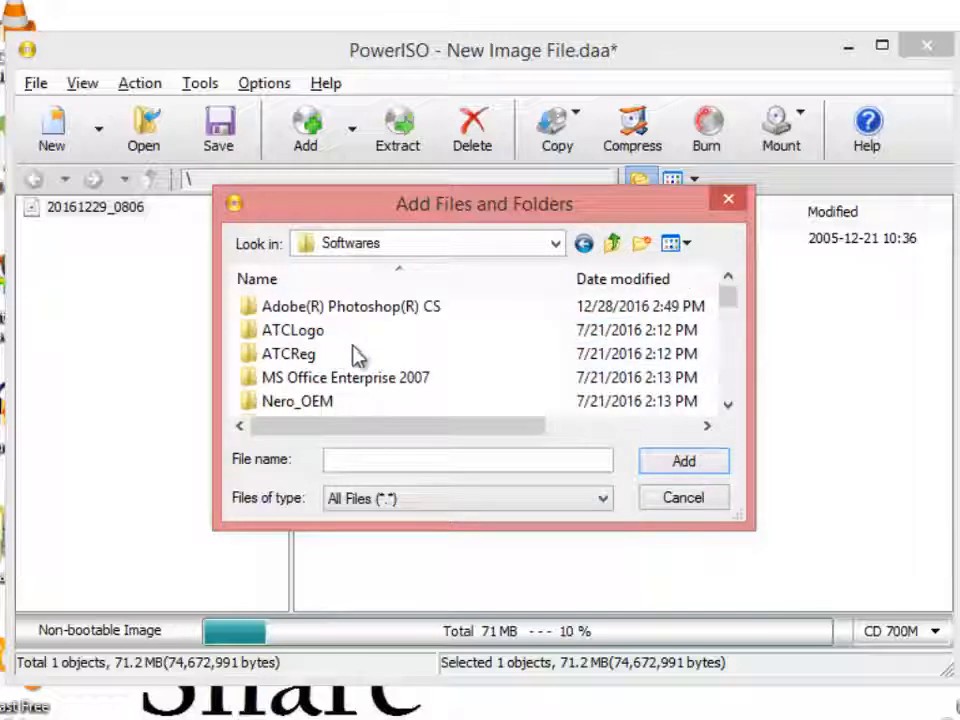
Check inside the MS Office Enterprise 2007 folder and add the whole folder to the compilation
{"action": "scroll", "coordinate": [460, 360], "scroll_direction": "down", "scroll_amount": 1}
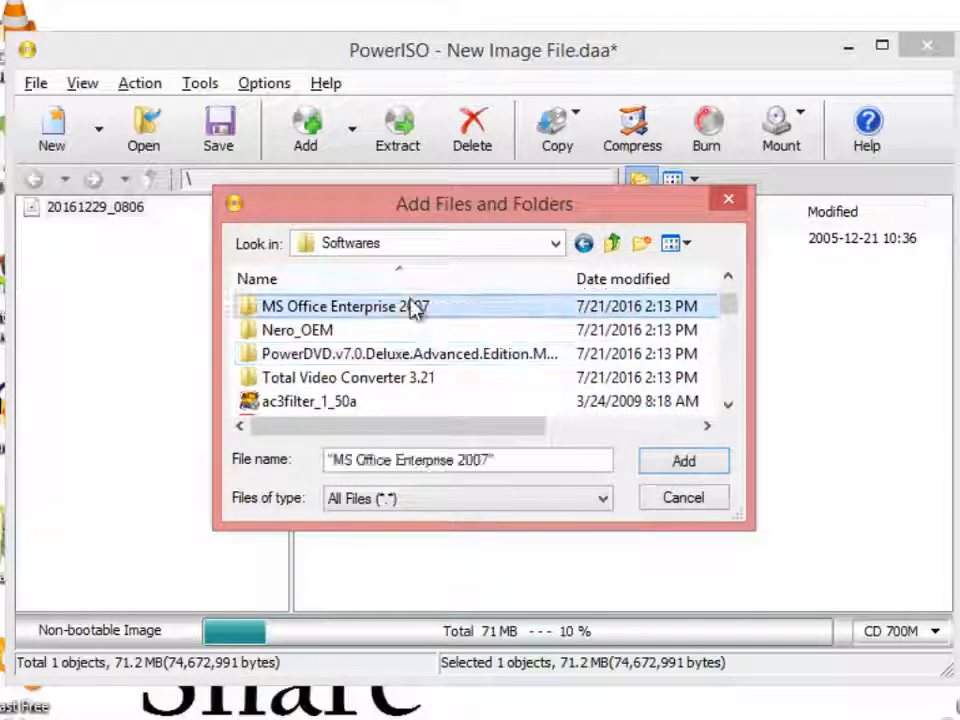
{"action": "double_click", "coordinate": [418, 306]}
{"action": "scroll", "coordinate": [380, 380], "scroll_direction": "down", "scroll_amount": 3}
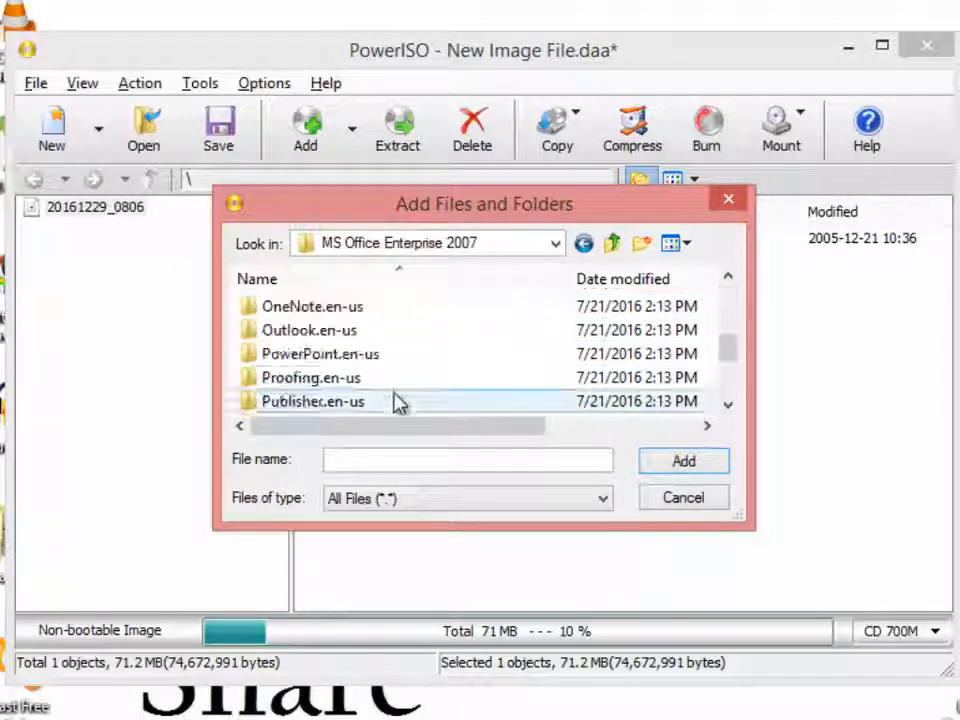
{"action": "left_click", "coordinate": [613, 243]}
{"action": "left_click", "coordinate": [686, 468]}
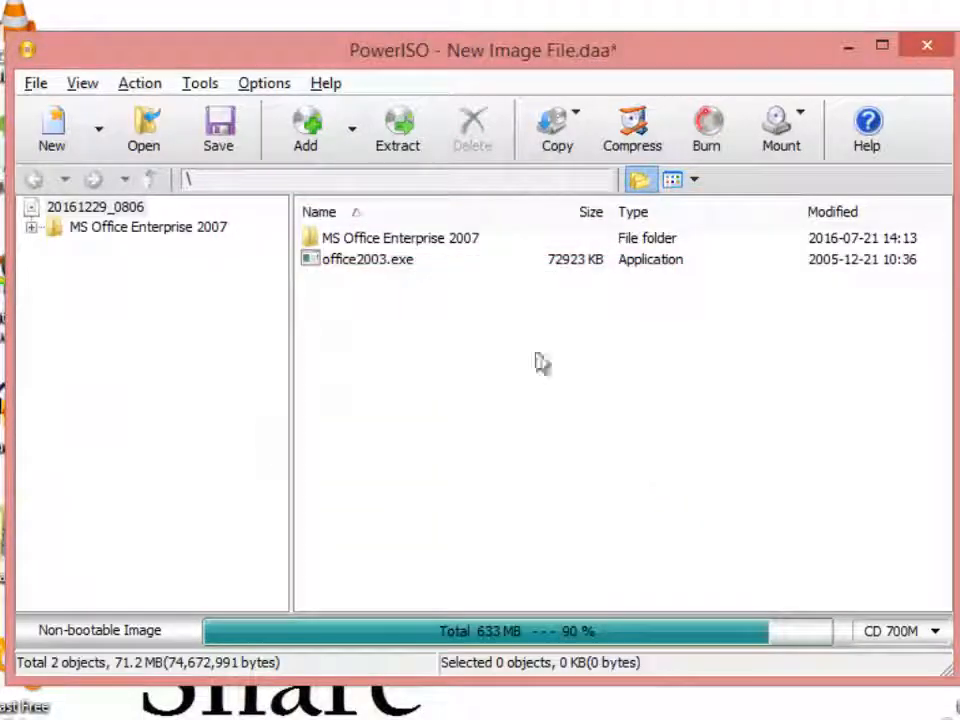
Review the added folder and file, and check the disc's free space in DVD RW Drive (F:)
{"action": "left_click", "coordinate": [463, 240]}
{"action": "left_click", "coordinate": [381, 258]}
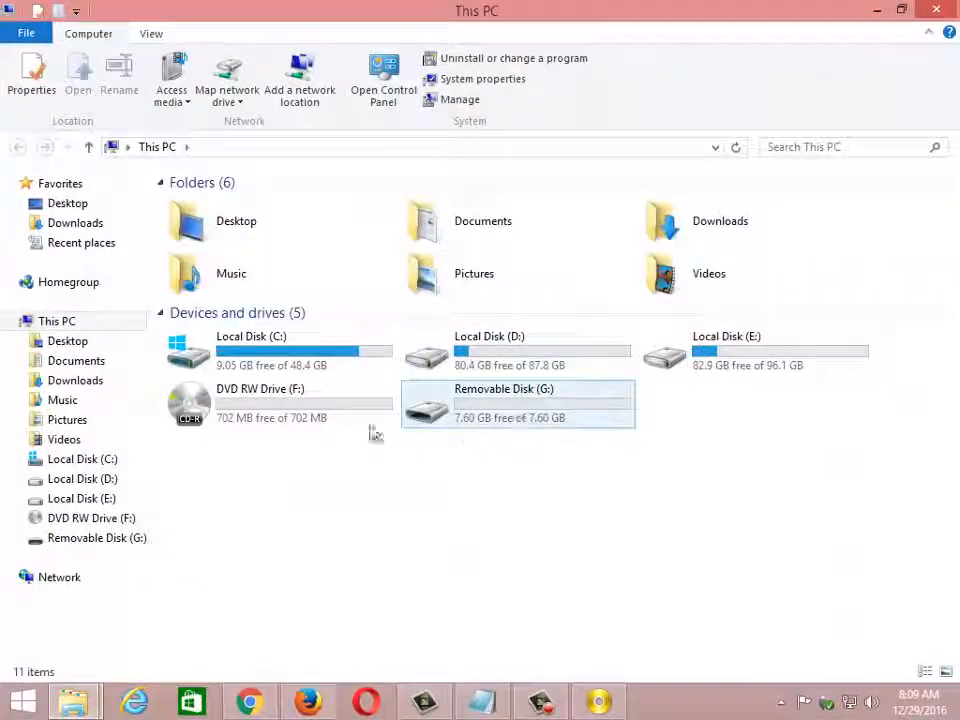
{"action": "left_click", "coordinate": [348, 432]}
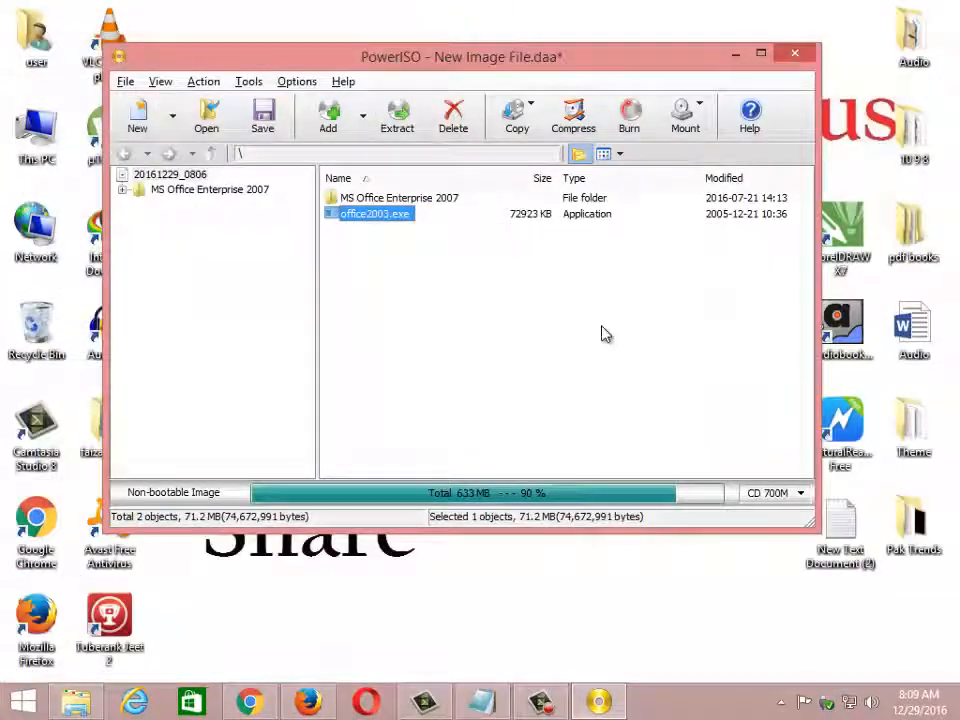
{"action": "left_click", "coordinate": [405, 297]}
{"action": "left_click", "coordinate": [394, 199]}
{"action": "left_click", "coordinate": [393, 215]}
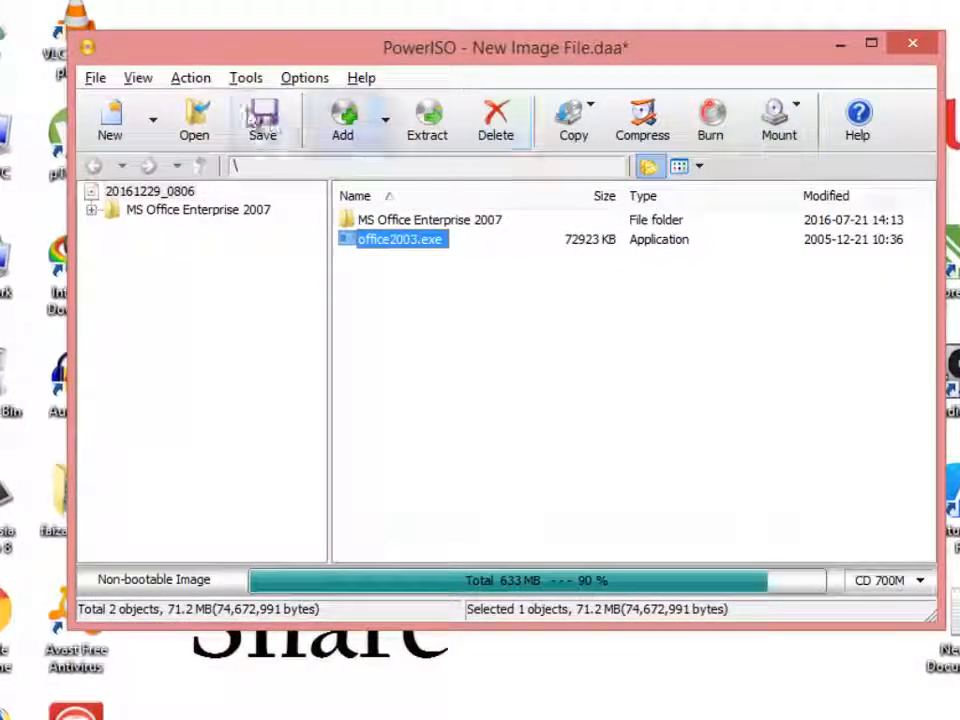
Open the Burn dialog for the compilation and enable verification of the written data
{"action": "left_click", "coordinate": [710, 122]}
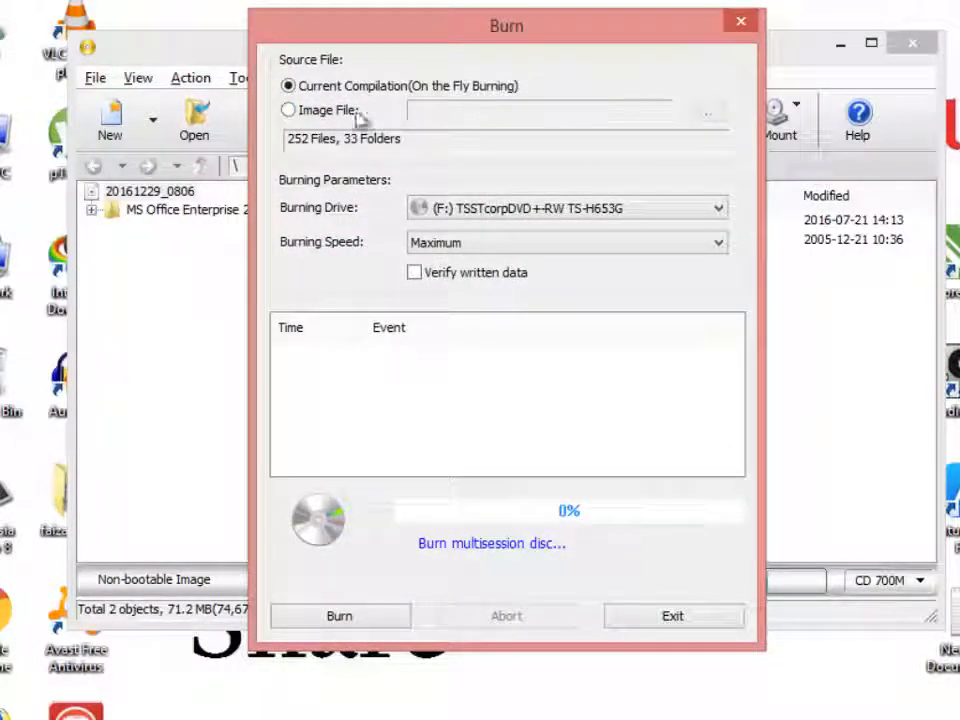
{"action": "left_click", "coordinate": [414, 272]}
Try to burn the disc using an image file as the source
{"action": "left_click", "coordinate": [356, 111]}
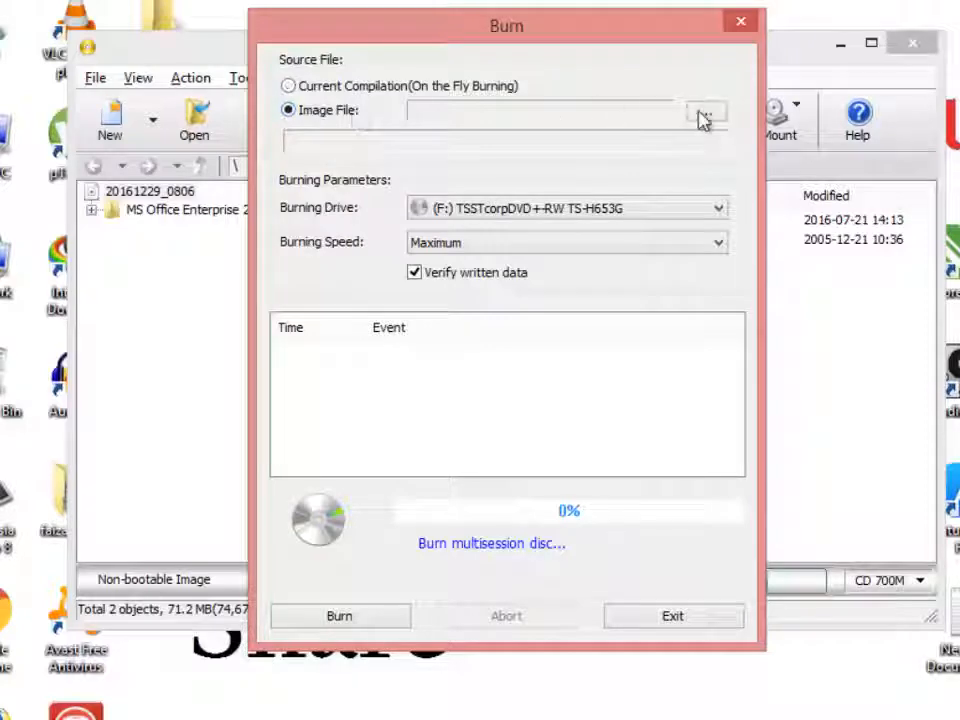
{"action": "left_click", "coordinate": [710, 113]}
{"action": "left_click", "coordinate": [815, 51]}
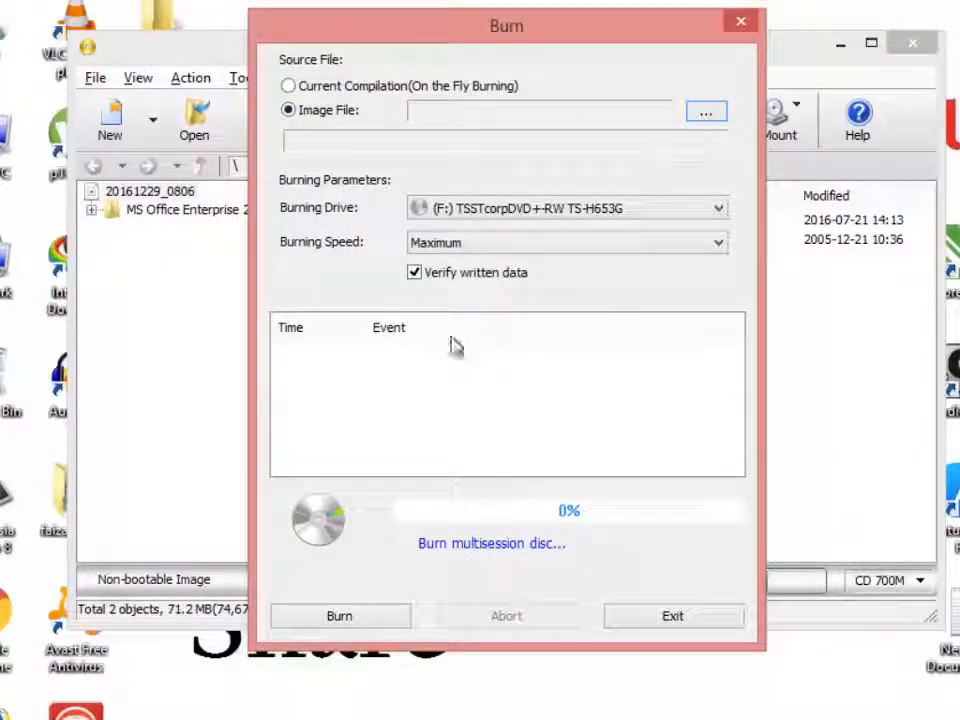
{"action": "left_click", "coordinate": [375, 615]}
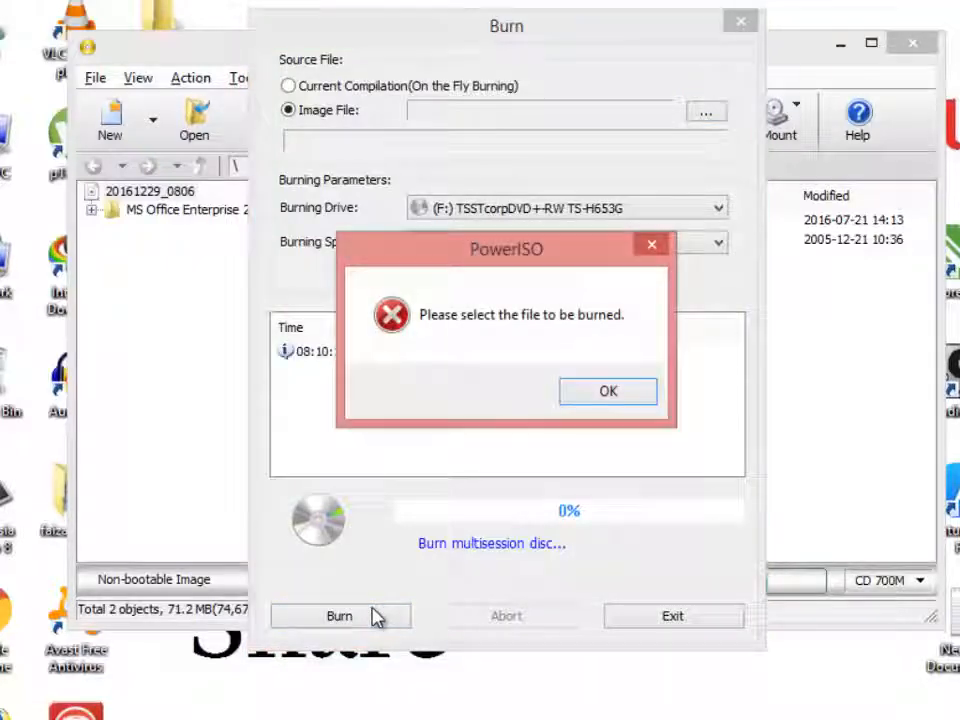
{"action": "left_click", "coordinate": [598, 395]}
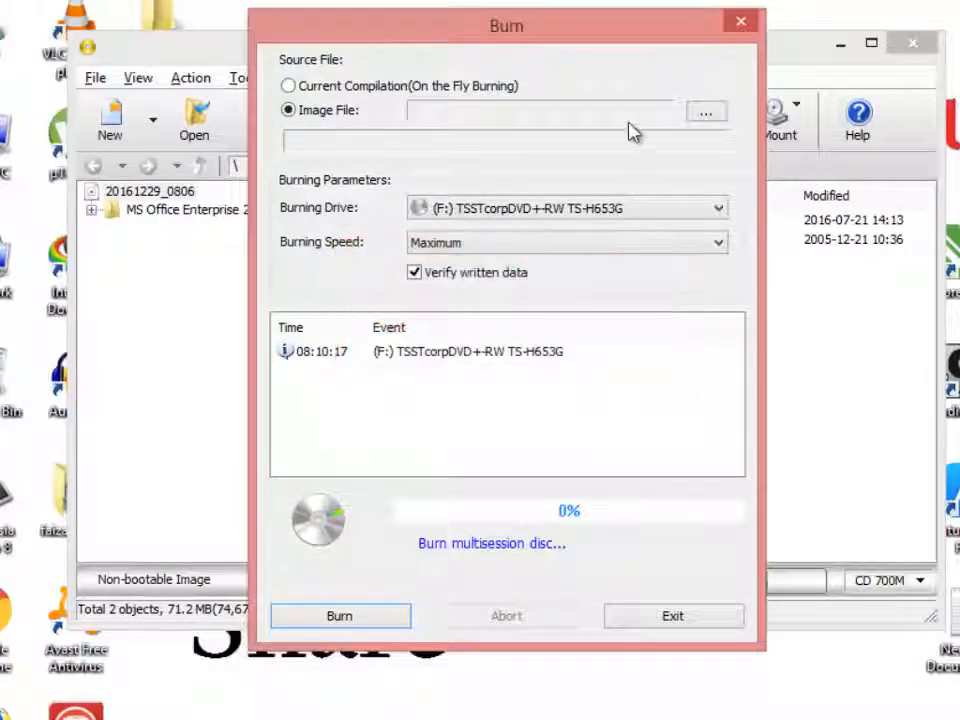
{"action": "left_click", "coordinate": [697, 116]}
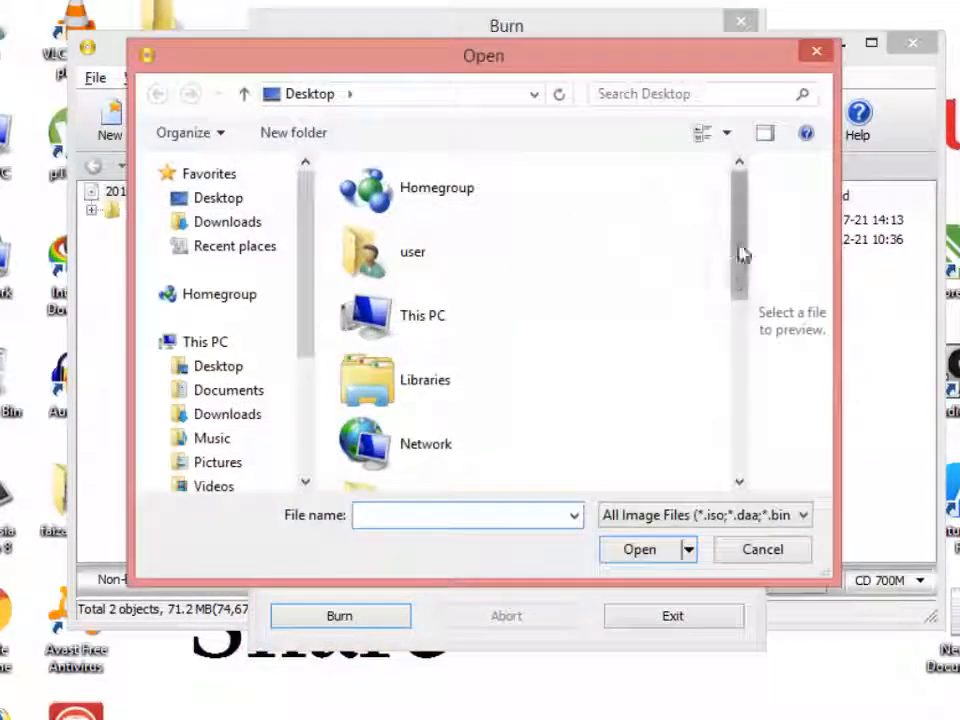
{"action": "left_click_drag", "start_coordinate": [744, 242], "coordinate": [711, 467]}
{"action": "left_click", "coordinate": [818, 52]}
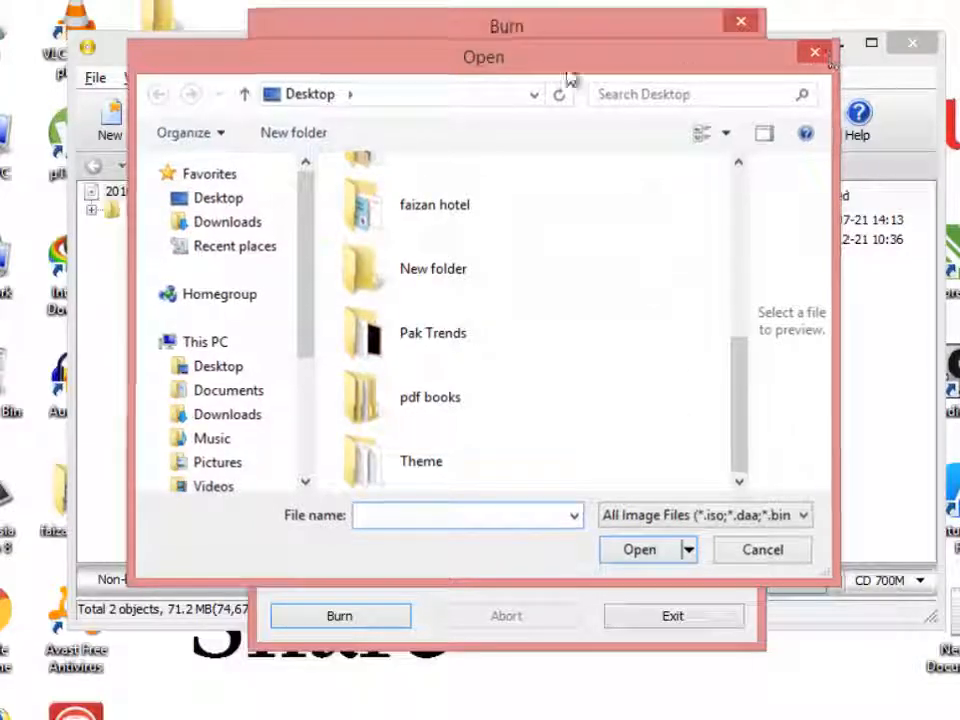
Set the burn source to Current Compilation (On the Fly Burning) and start burning the disc
{"action": "left_click", "coordinate": [381, 88]}
{"action": "left_click", "coordinate": [340, 616]}
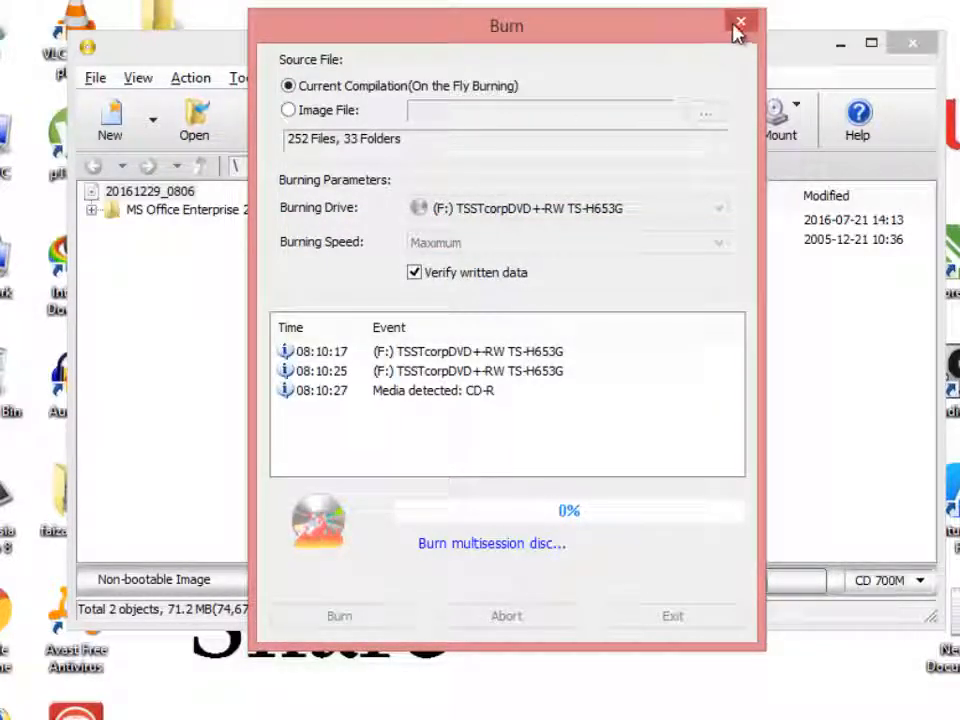
Check the DVD RW drive in This PC during the burn, and minimize the Adobe Photoshop CS6 download window
{"action": "left_click", "coordinate": [10, 127]}
{"action": "double_click", "coordinate": [10, 130]}
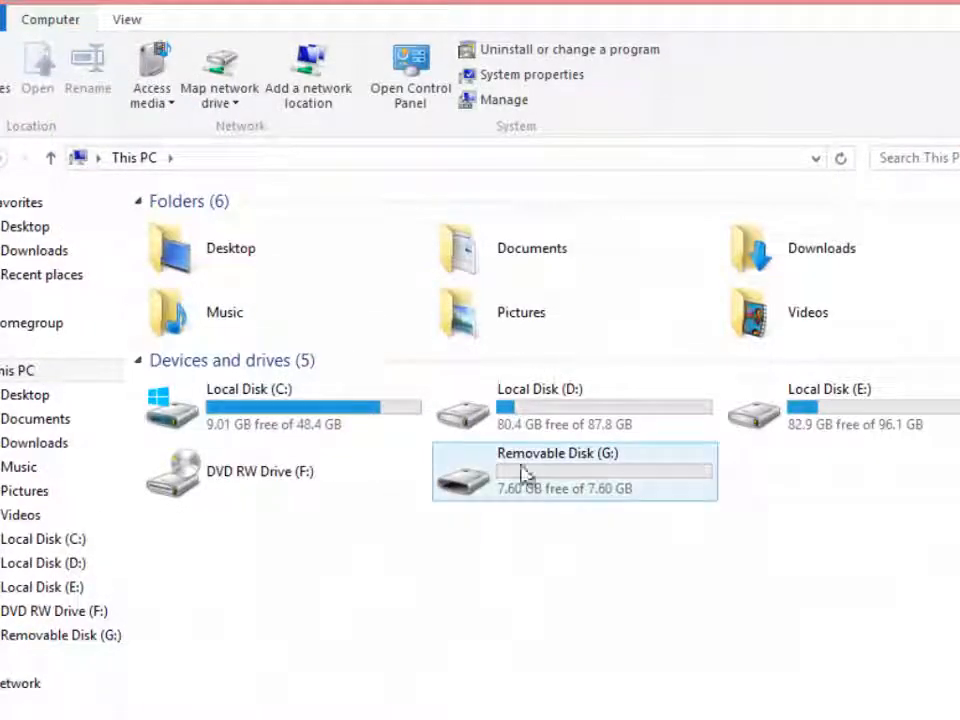
{"action": "left_click", "coordinate": [560, 492]}
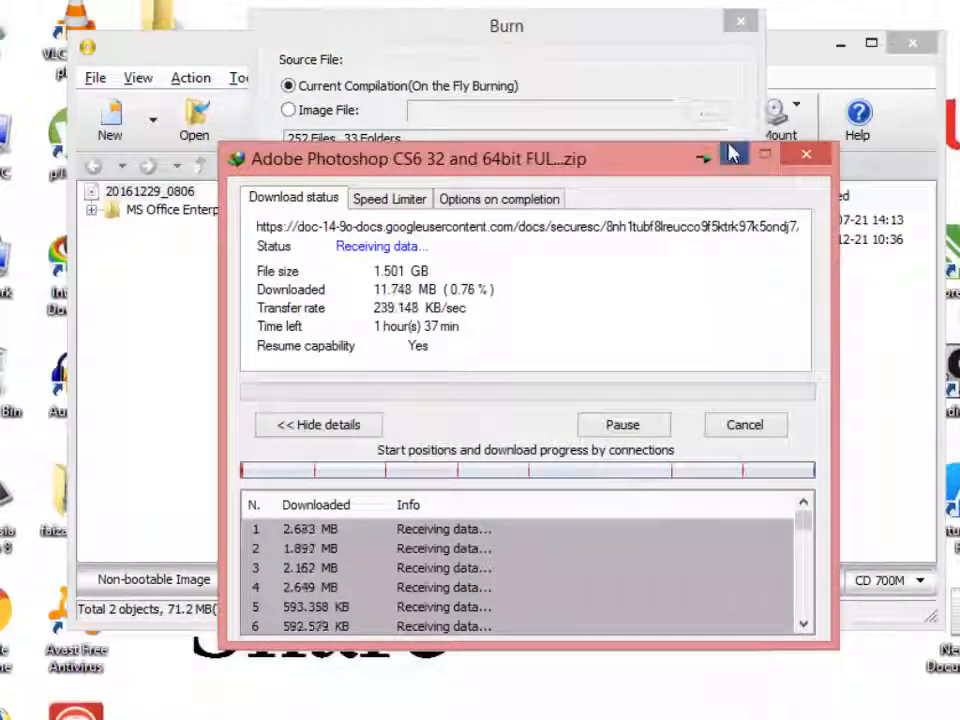
{"action": "left_click", "coordinate": [733, 154]}
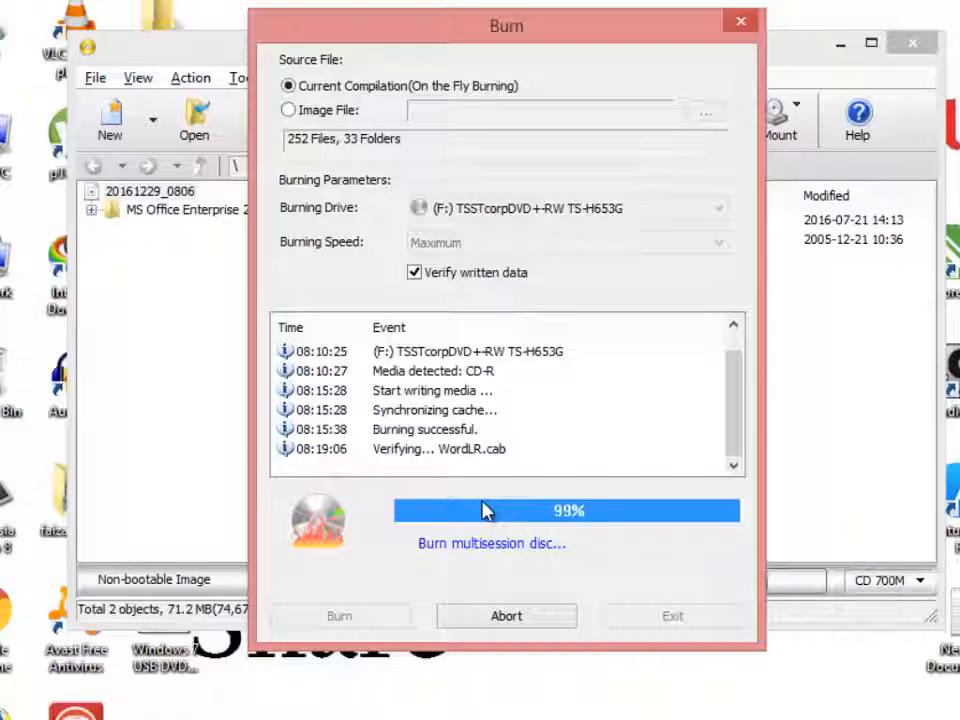
Let the verification of the burned disc finish, exit the Burn dialog and minimize the PowerISO window
{"action": "scroll", "coordinate": [437, 400], "scroll_direction": "up", "scroll_amount": 1}
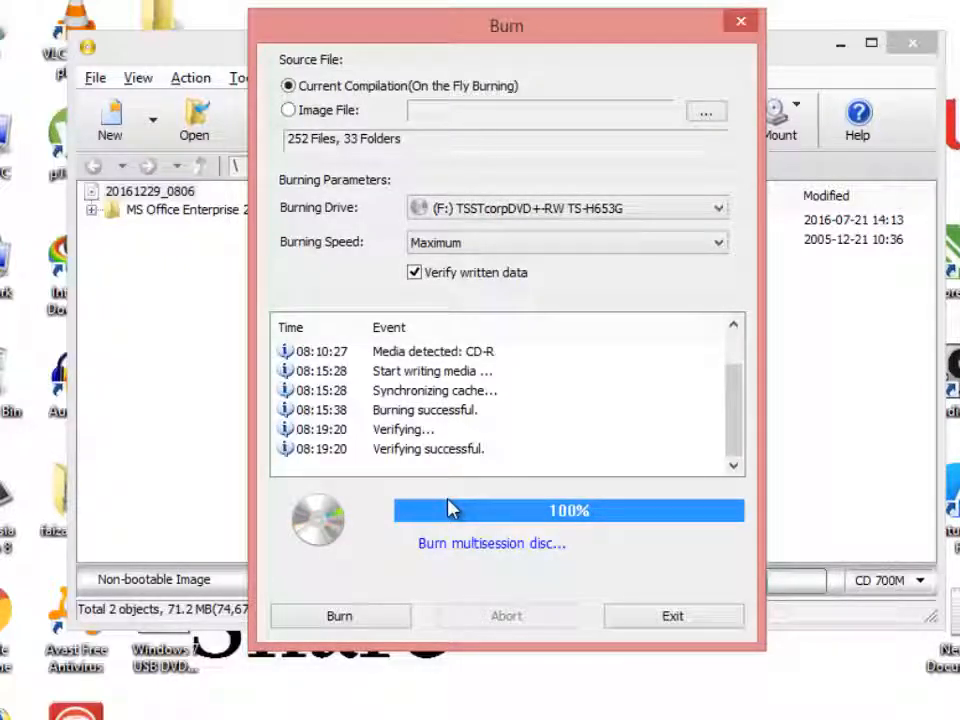
{"action": "left_click", "coordinate": [672, 616]}
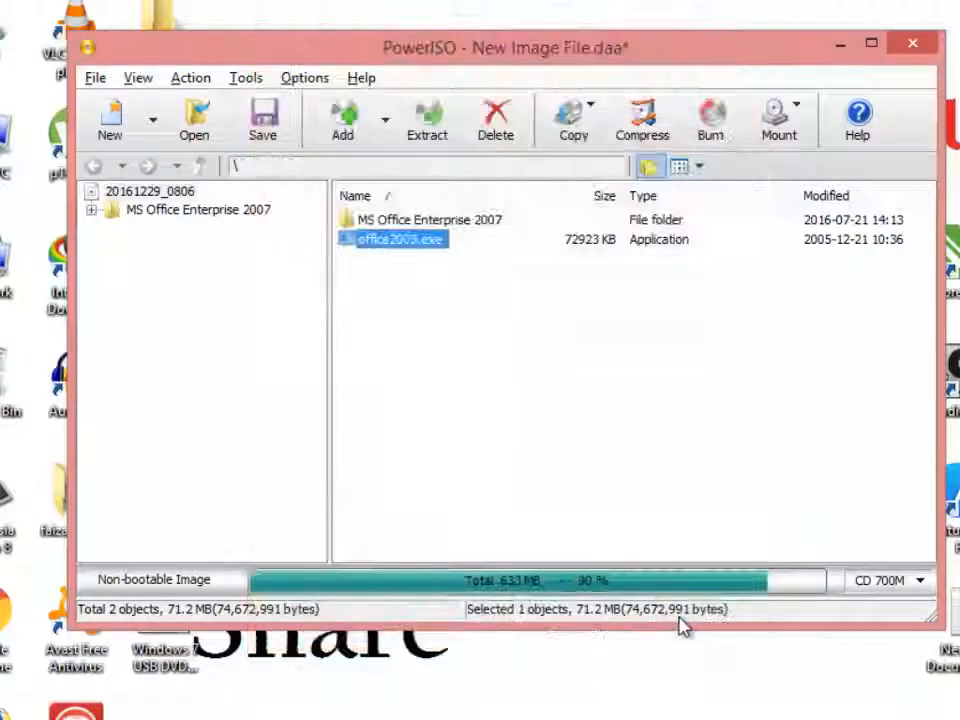
{"action": "left_click", "coordinate": [842, 47]}
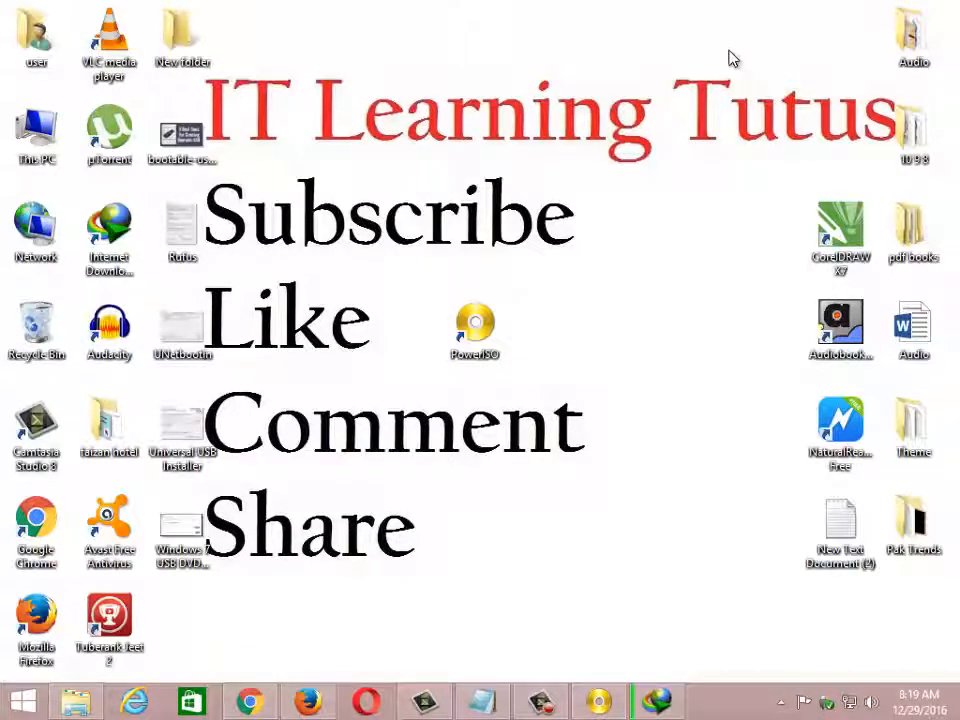
Open the DVD RW Drive (F:) from This PC to view the burned disc
{"action": "double_click", "coordinate": [50, 112]}
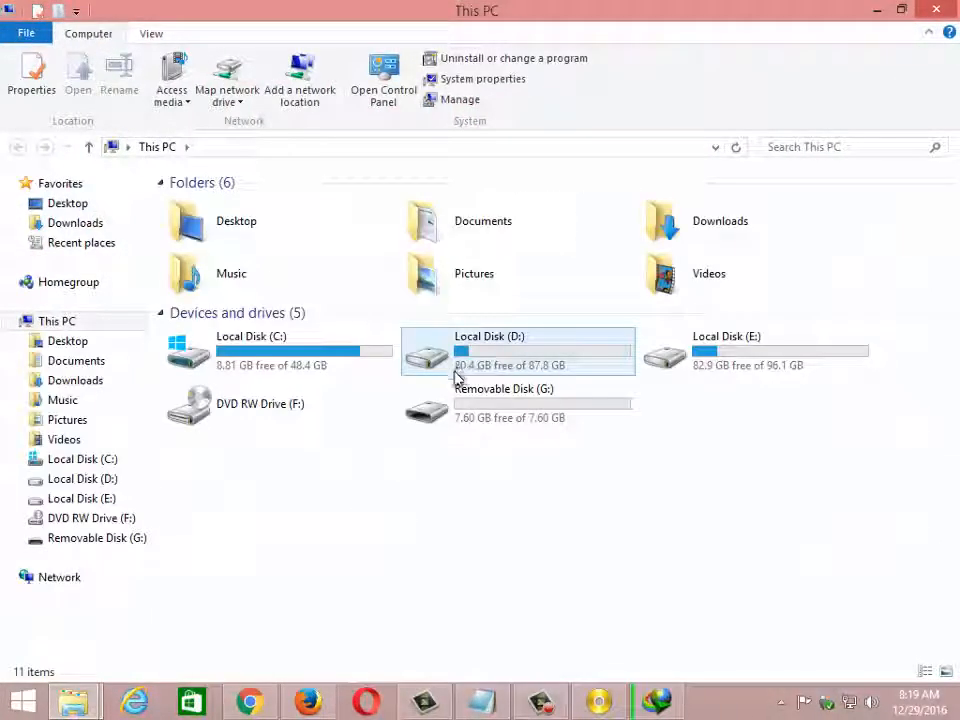
{"action": "double_click", "coordinate": [262, 414]}
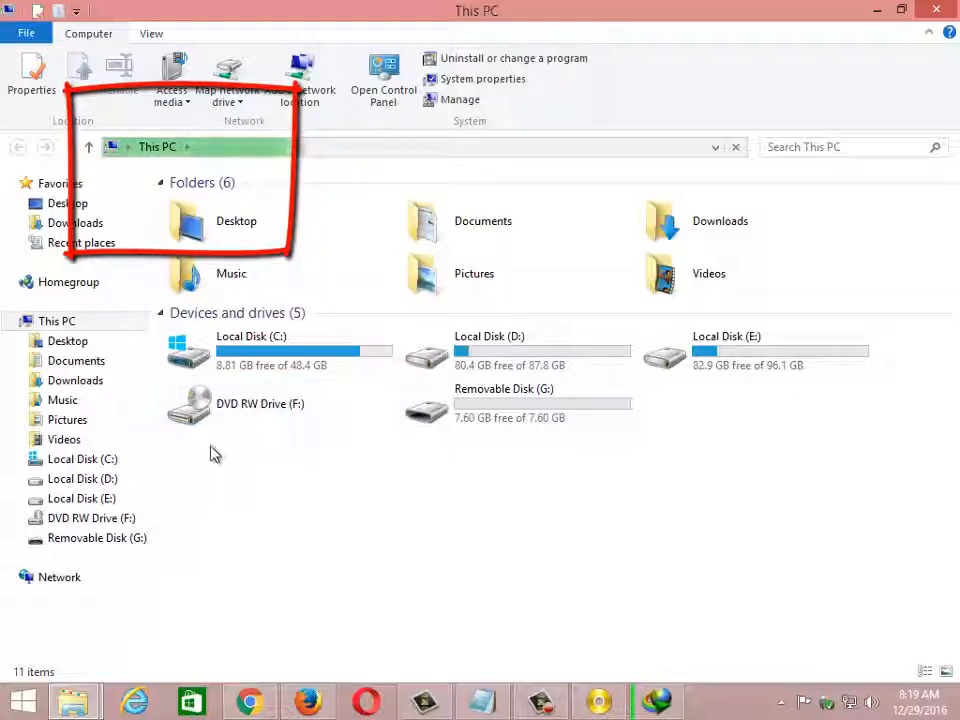
{"action": "double_click", "coordinate": [231, 410]}
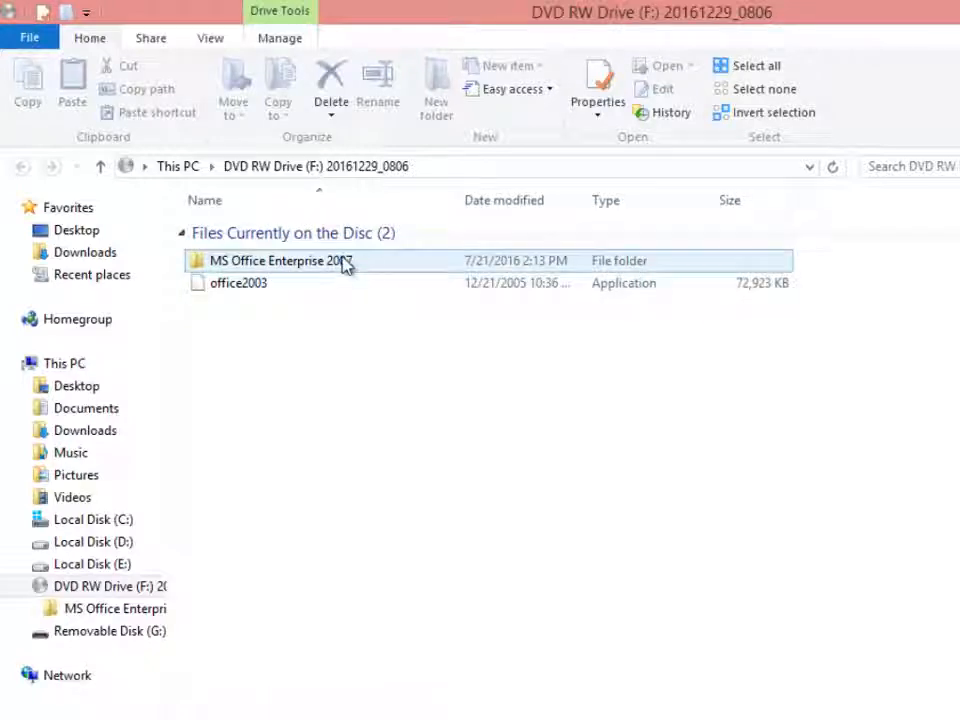
Examine office2003 and the contents of the MS Office Enterprise 2007 folder on the disc, and close the window
{"action": "left_click", "coordinate": [343, 262]}
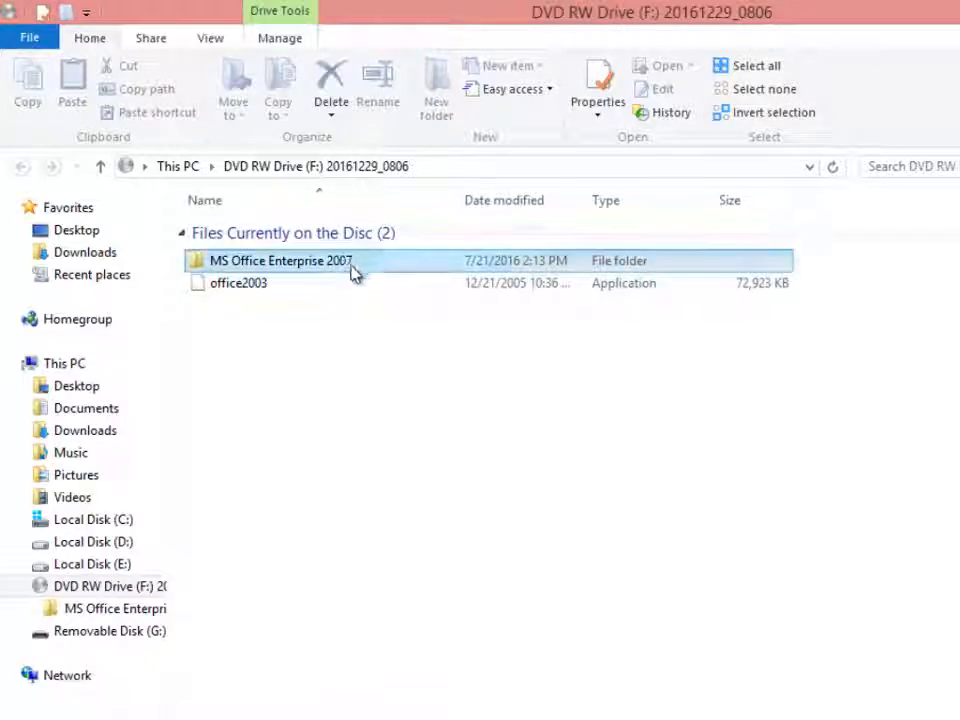
{"action": "left_click", "coordinate": [259, 289]}
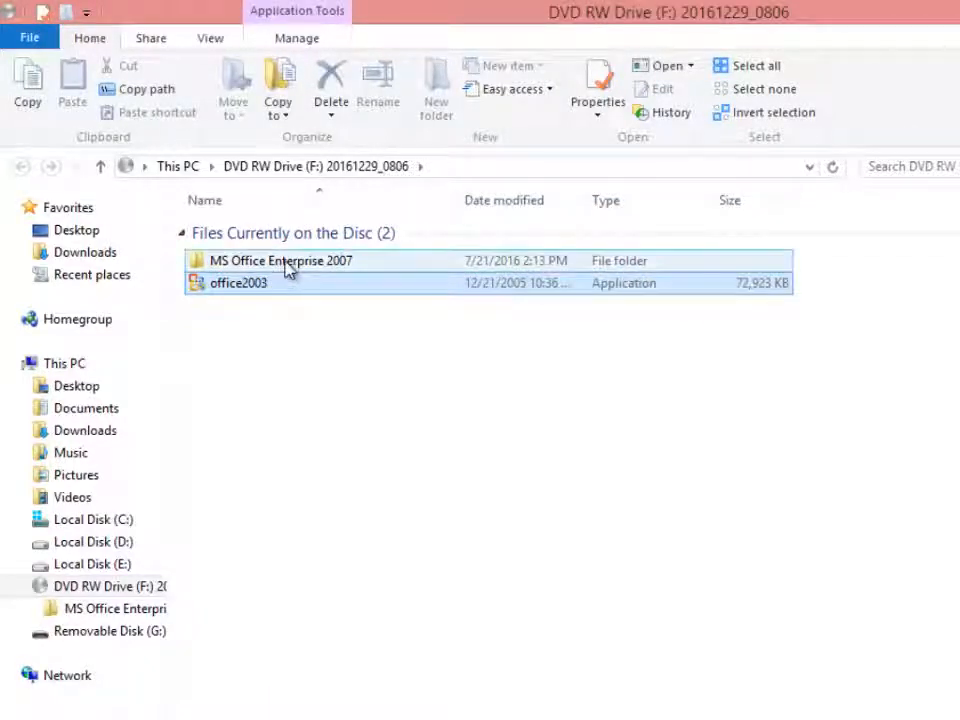
{"action": "left_click", "coordinate": [287, 269]}
{"action": "double_click", "coordinate": [291, 260]}
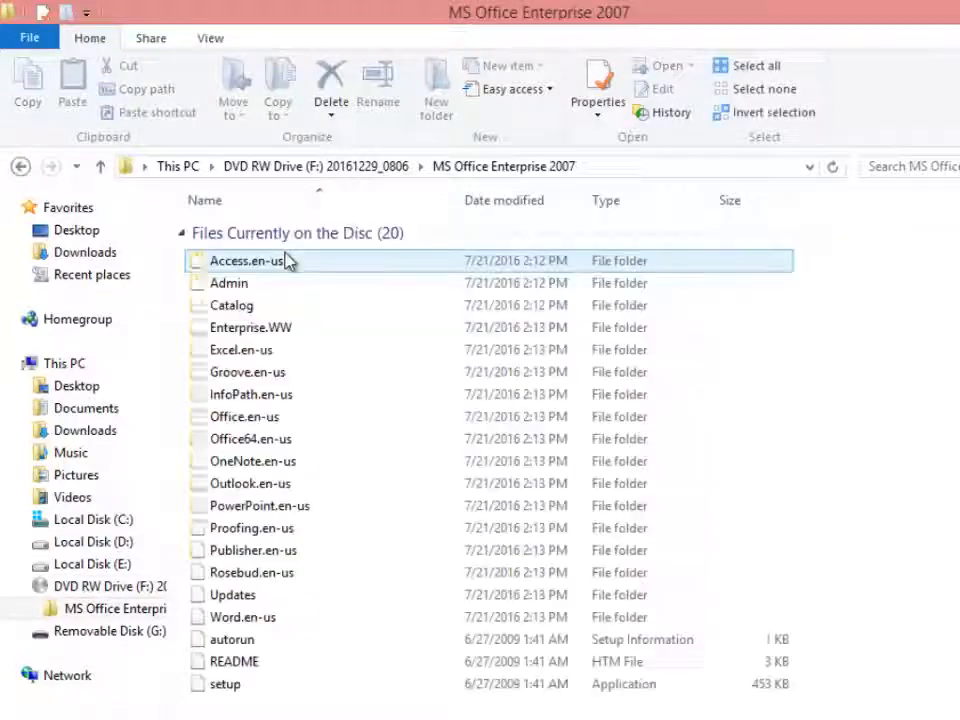
{"action": "left_click", "coordinate": [21, 167]}
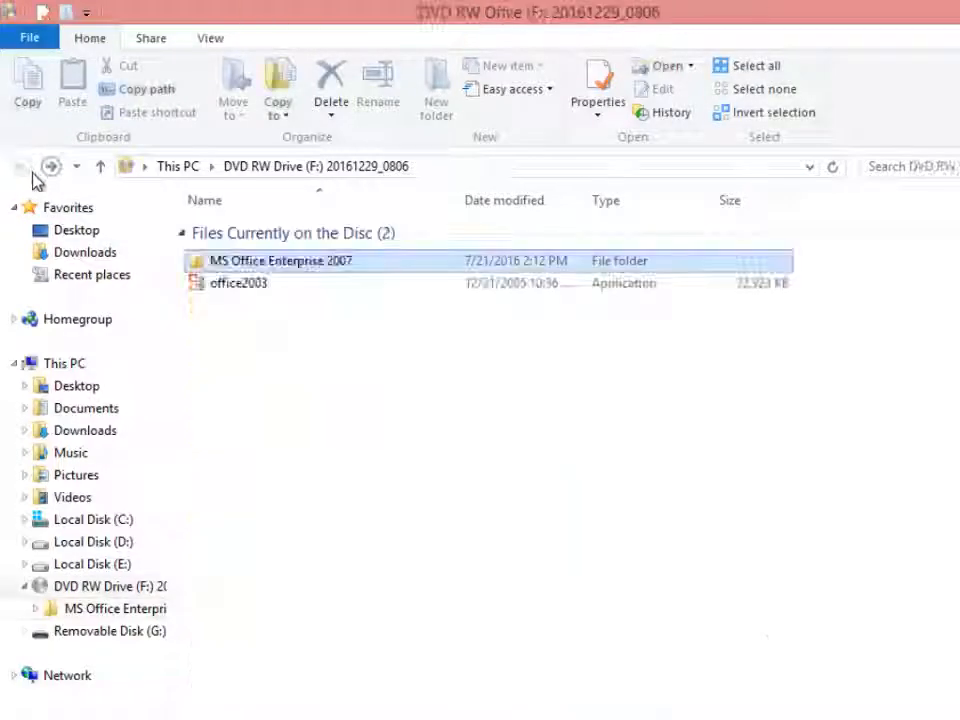
{"action": "left_click", "coordinate": [297, 342]}
{"action": "left_click", "coordinate": [955, 10]}
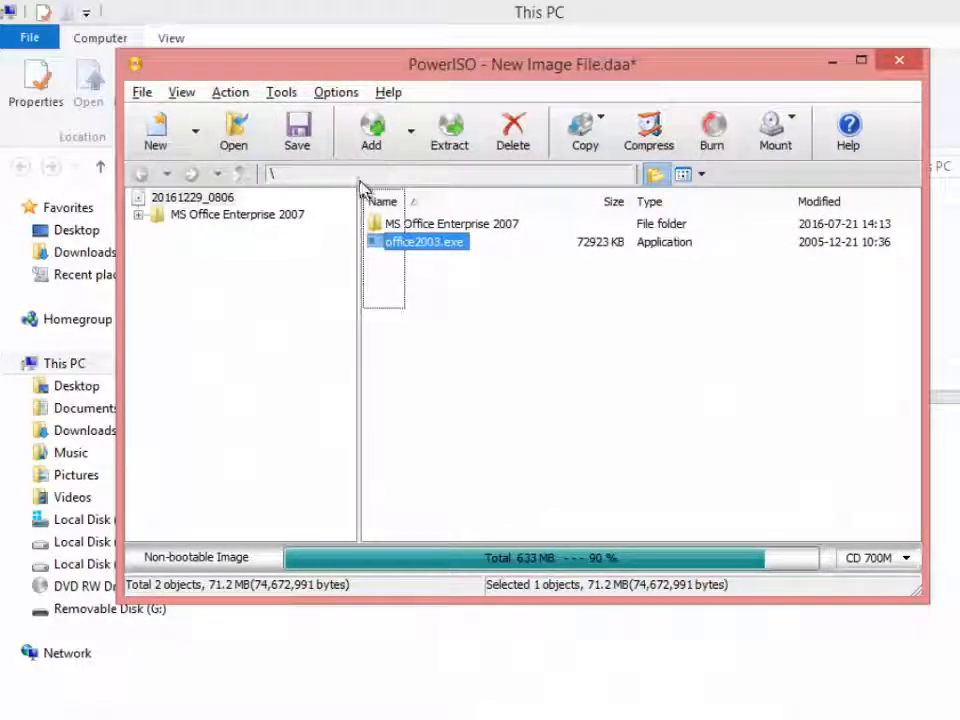
Review the MS Office Enterprise 2007 folder and office2003.exe in the PowerISO compilation by selecting both items
{"action": "left_click_drag", "start_coordinate": [460, 280], "coordinate": [372, 200]}
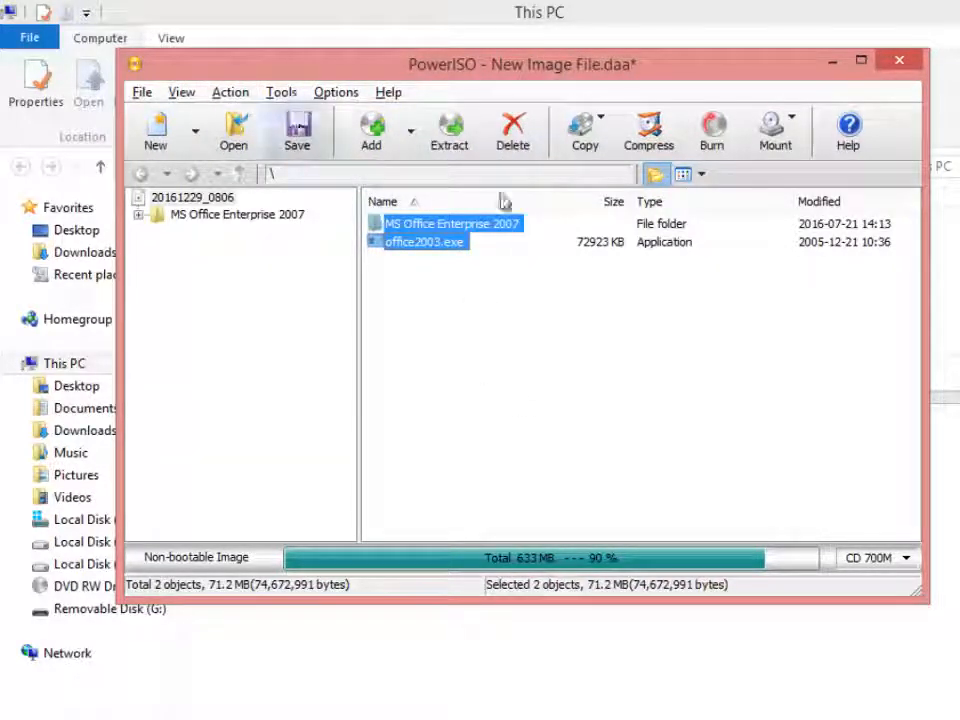
{"action": "left_click", "coordinate": [833, 61]}
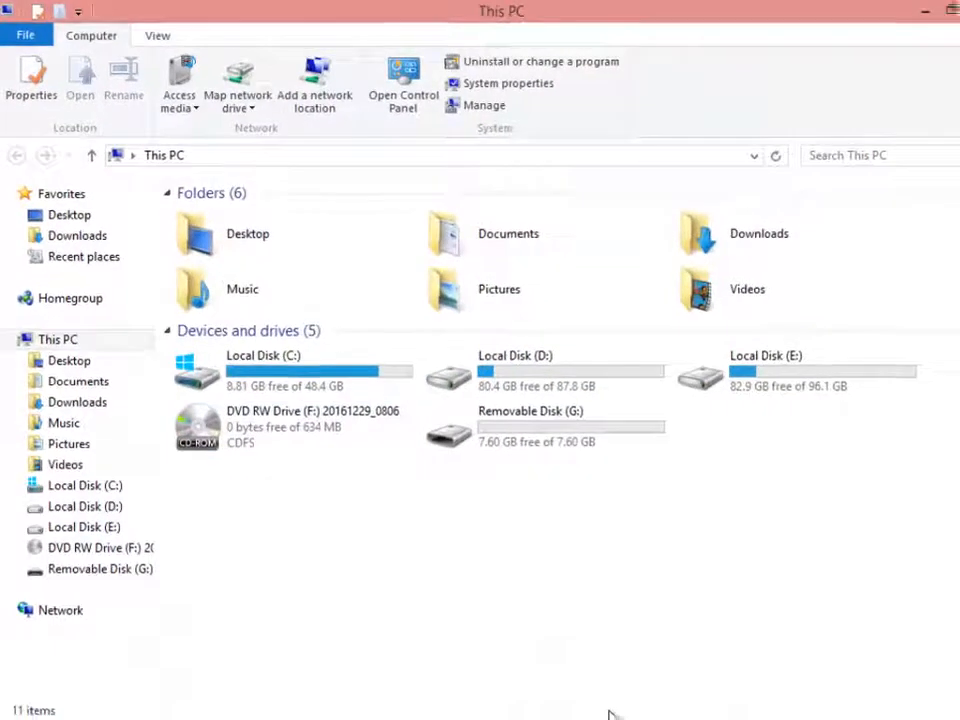
{"action": "left_click", "coordinate": [631, 719]}
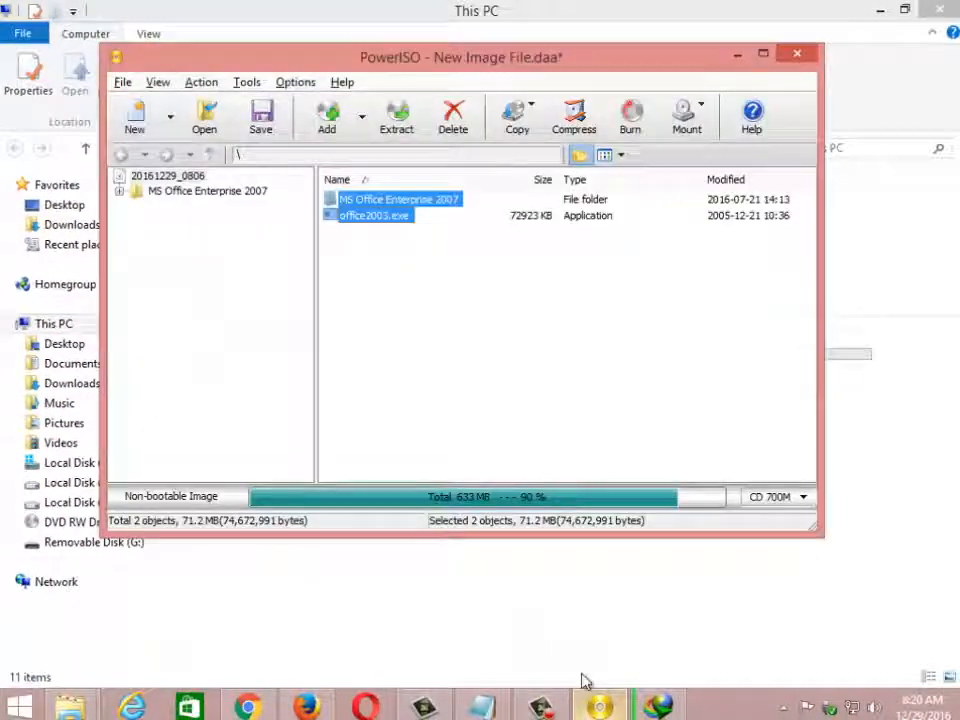
Start Make USB Drive Image File and agree to run PowerISO as administrator
{"action": "left_click", "coordinate": [249, 86]}
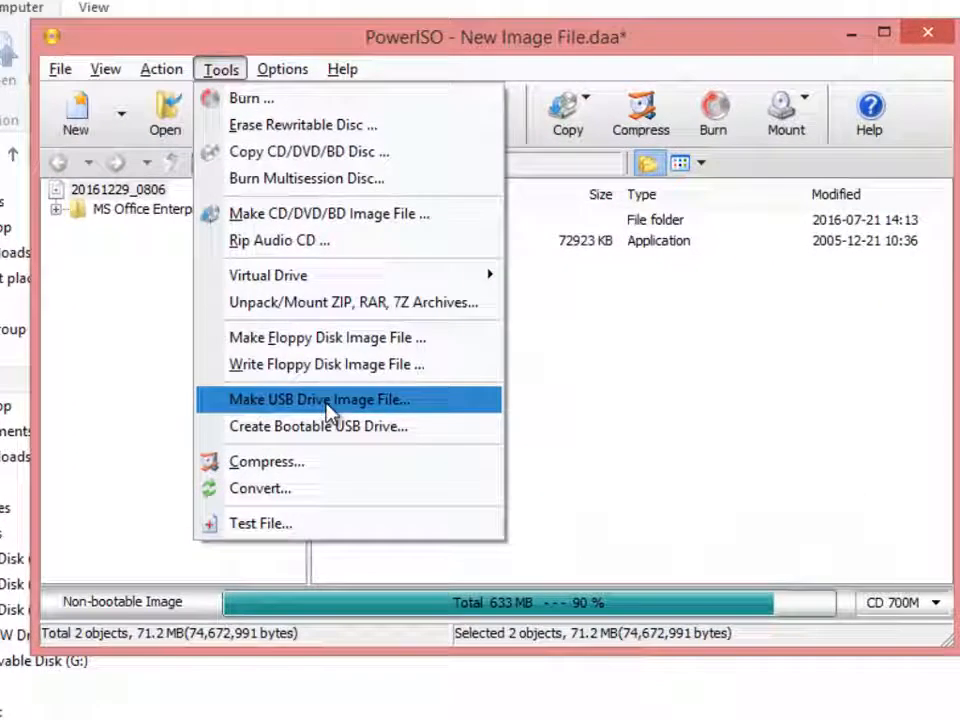
{"action": "left_click", "coordinate": [327, 405]}
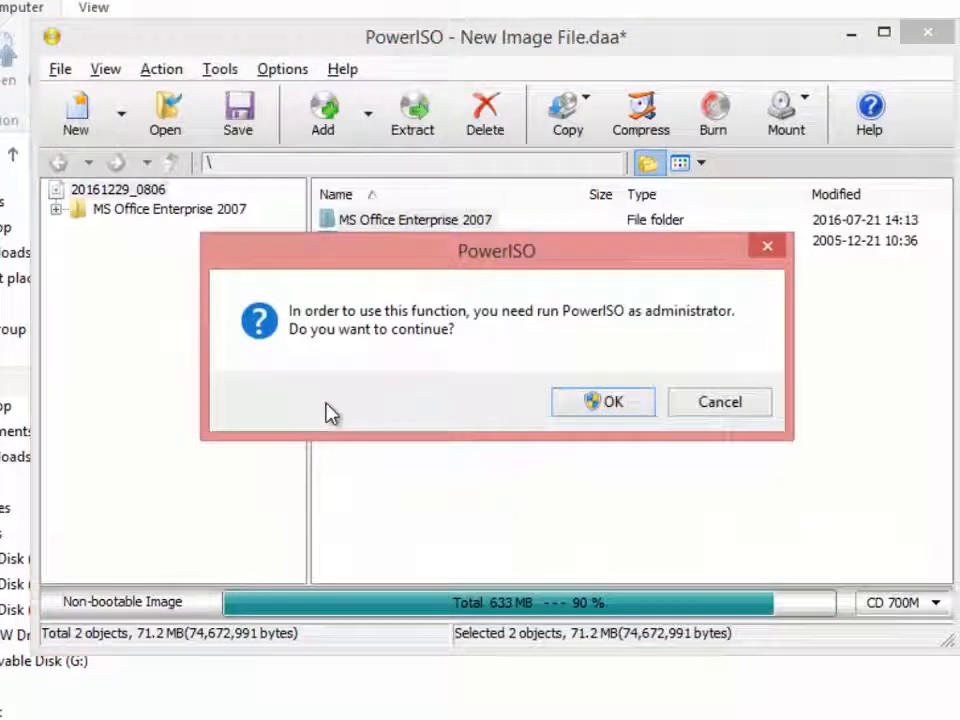
{"action": "left_click", "coordinate": [610, 408]}
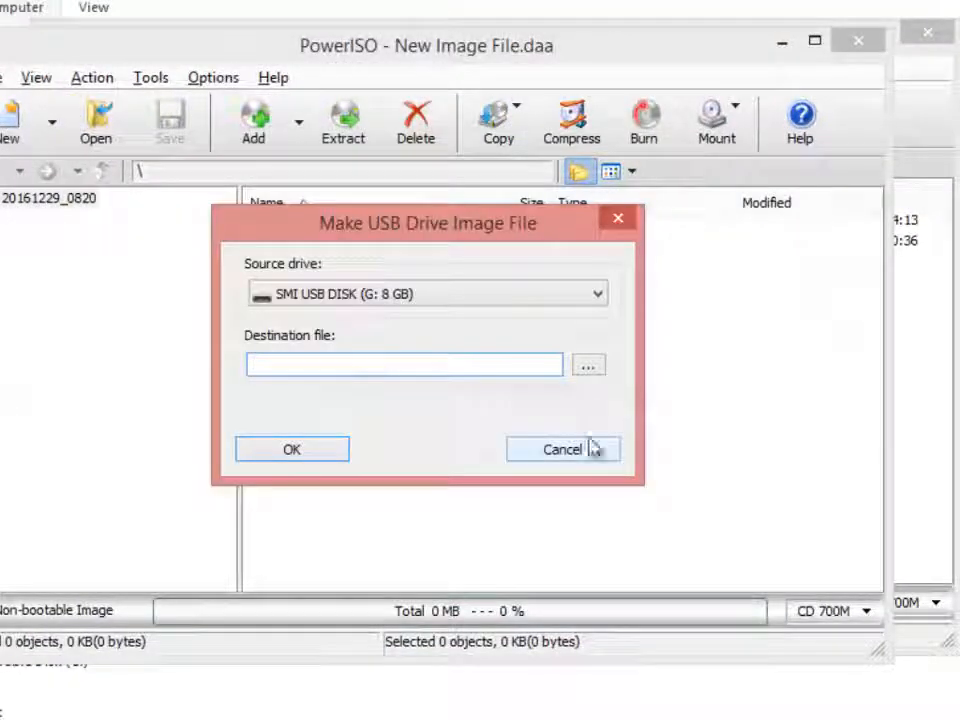
{"action": "left_click", "coordinate": [414, 297]}
{"action": "left_click", "coordinate": [414, 297]}
{"action": "left_click", "coordinate": [414, 297]}
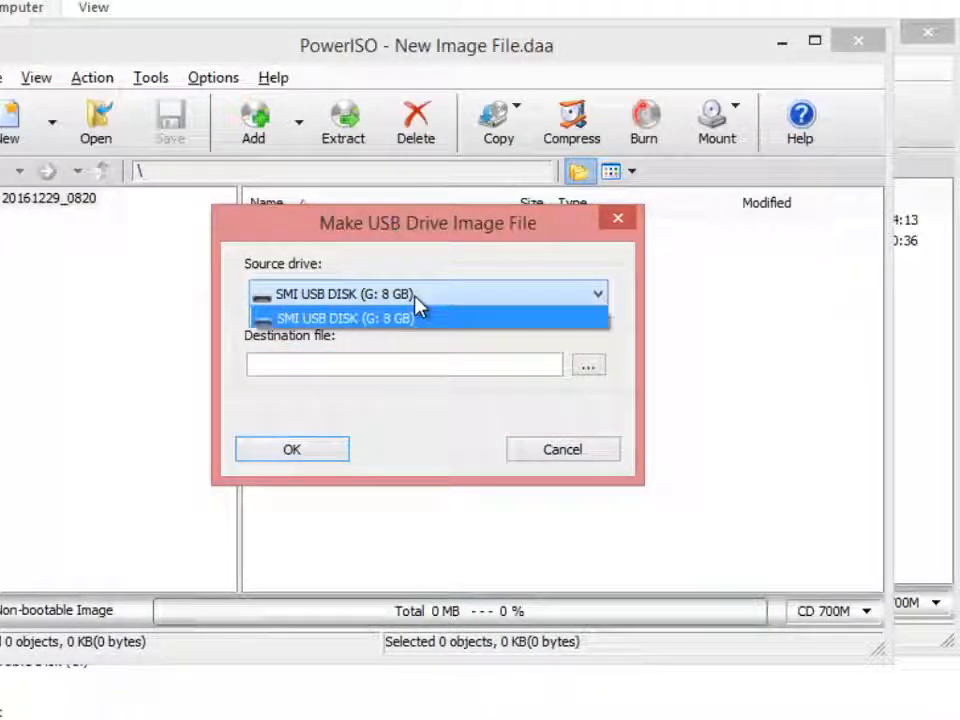
{"action": "left_click", "coordinate": [416, 298]}
{"action": "left_click", "coordinate": [489, 294]}
{"action": "left_click", "coordinate": [484, 300]}
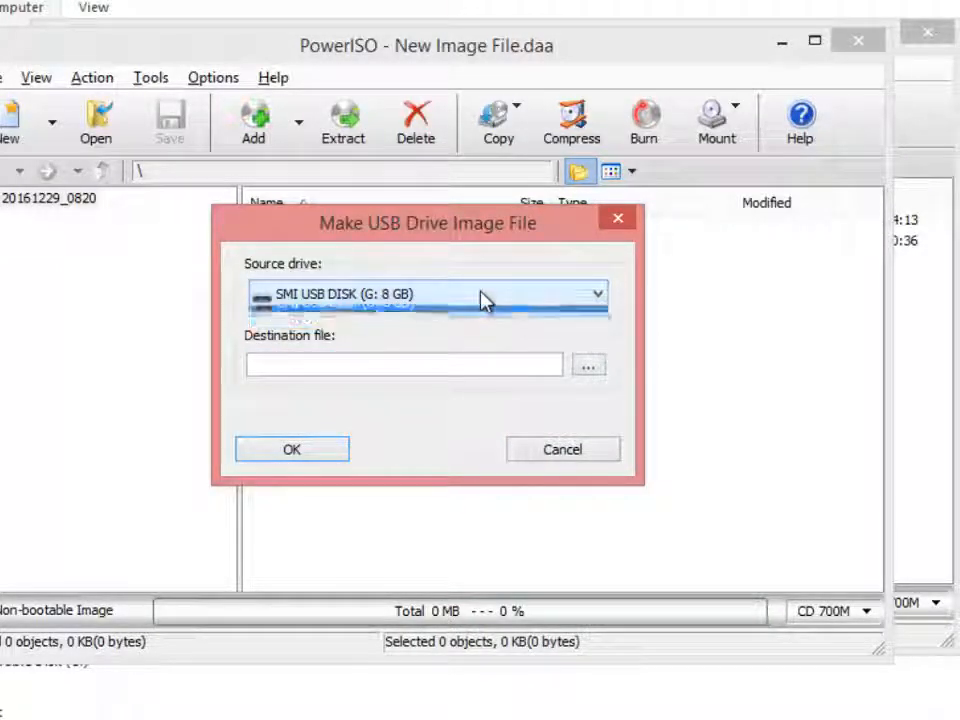
{"action": "left_click", "coordinate": [594, 370]}
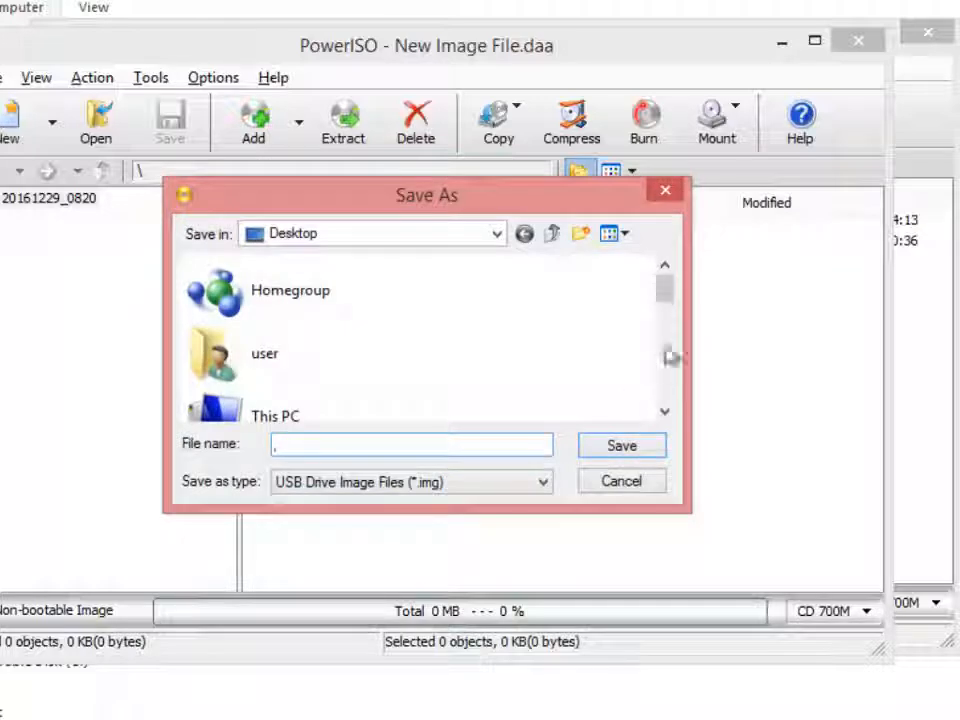
{"action": "left_click_drag", "start_coordinate": [666, 300], "coordinate": [666, 422]}
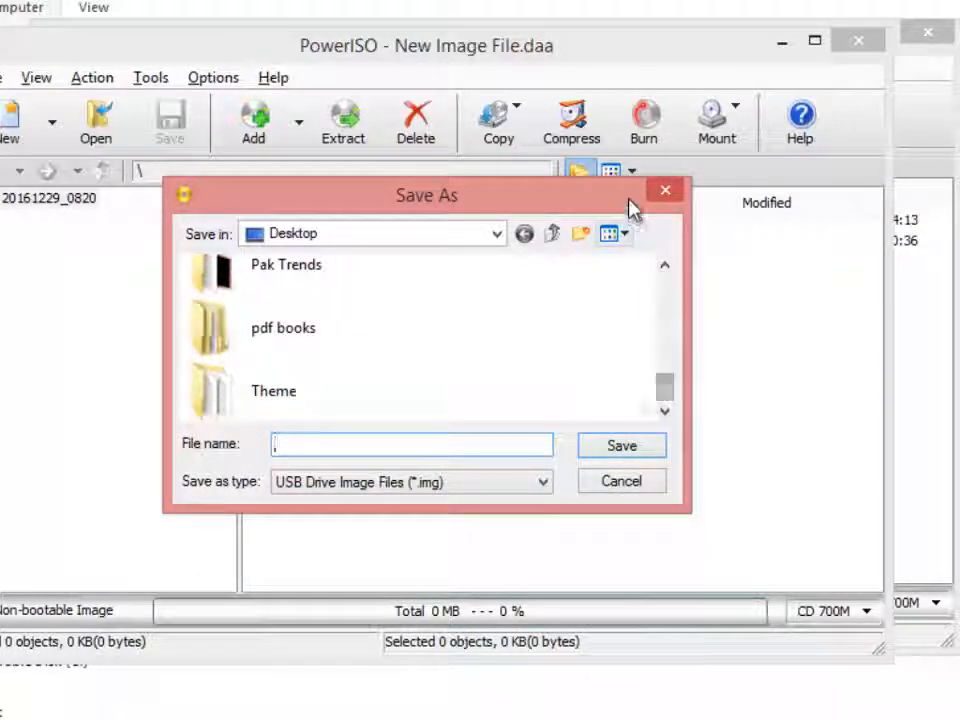
{"action": "key", "text": "Escape"}
{"action": "left_click", "coordinate": [619, 217]}
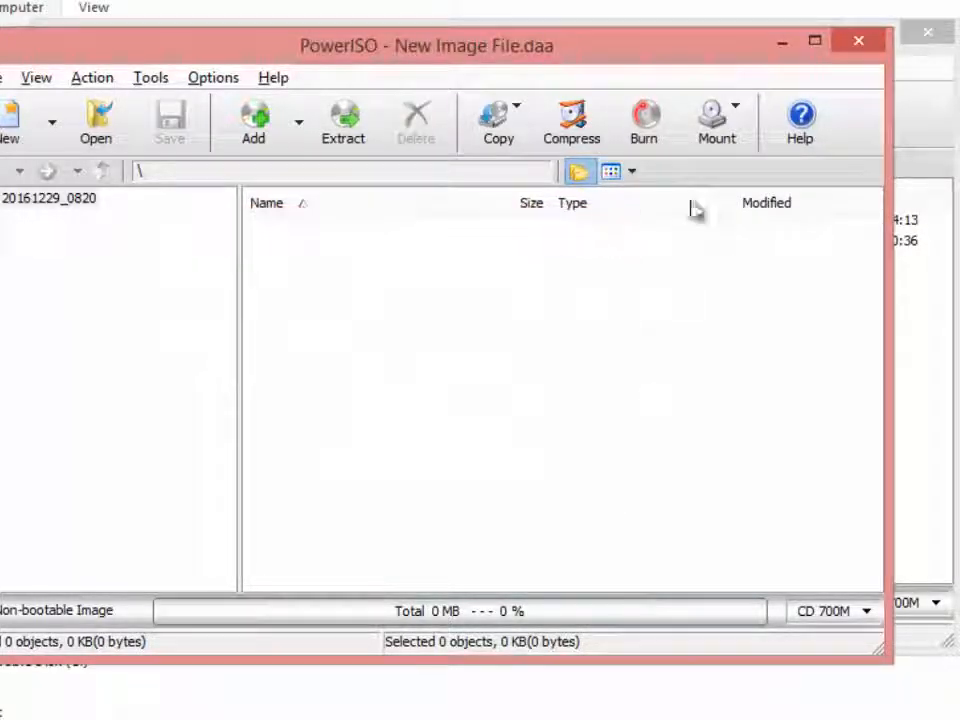
{"action": "left_click", "coordinate": [742, 125]}
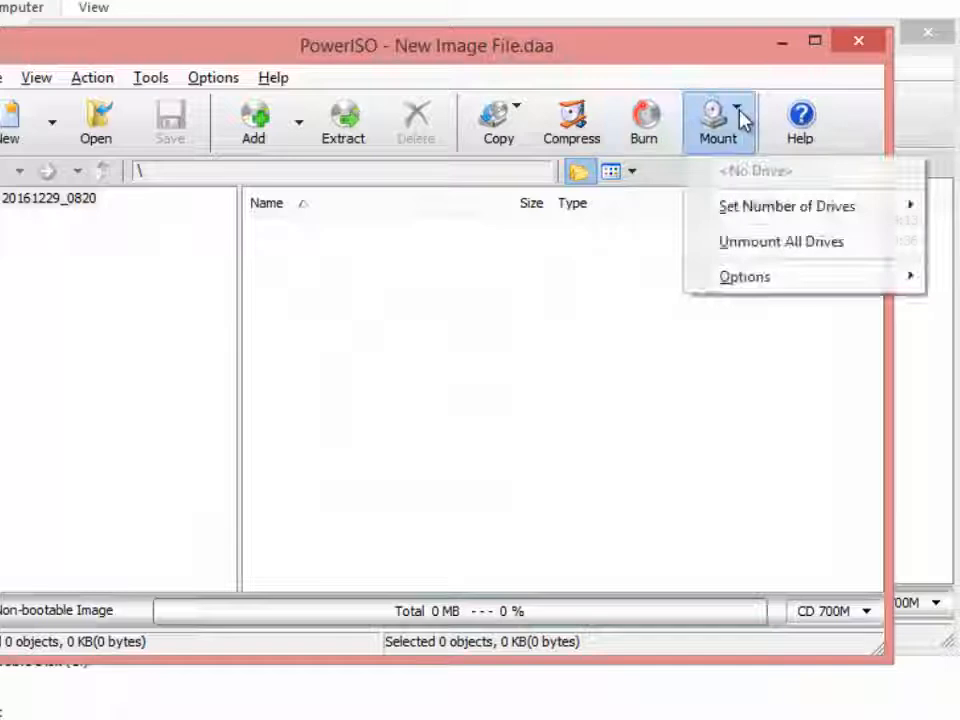
{"action": "left_click", "coordinate": [572, 130]}
{"action": "left_click", "coordinate": [568, 132]}
{"action": "left_click", "coordinate": [619, 204]}
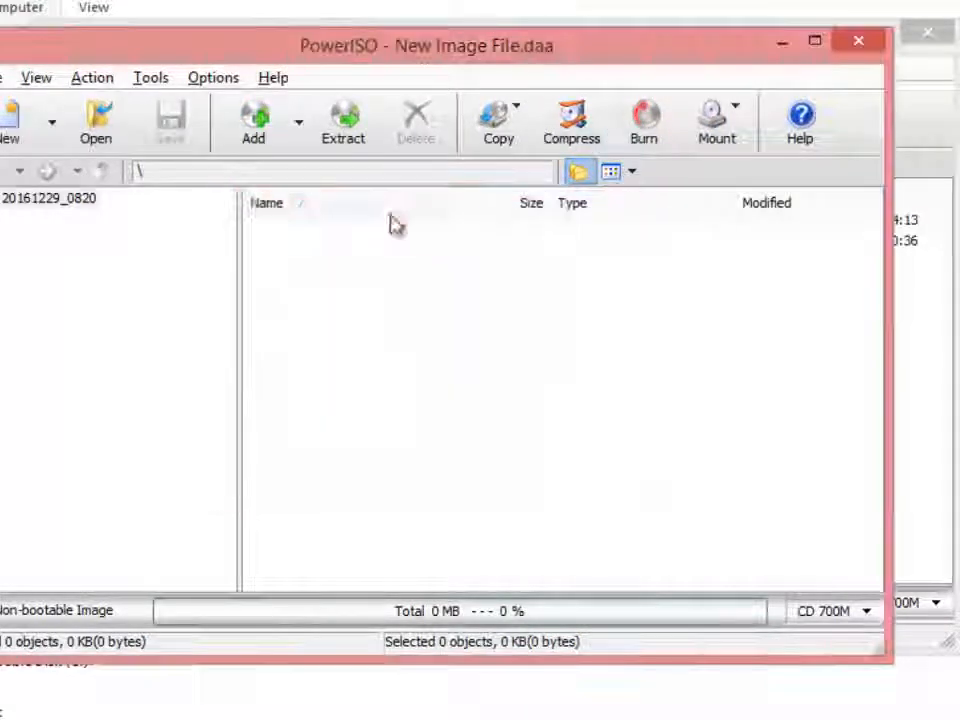
Add Inpage2000.exe from the Softwares folder on Local Disk (D:) to the new image file
{"action": "left_click", "coordinate": [270, 124]}
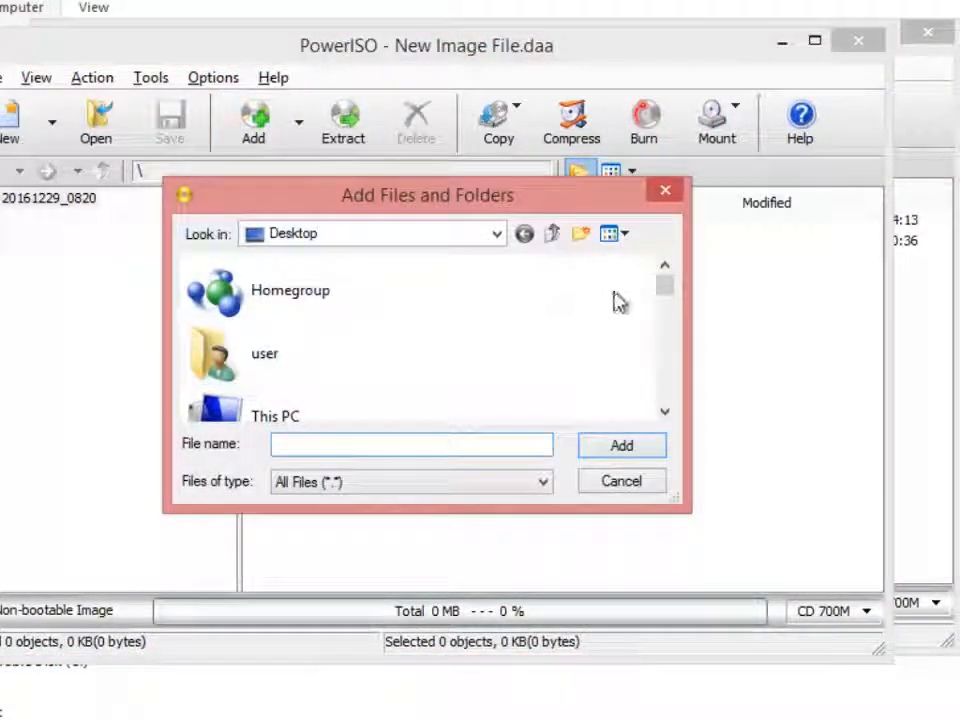
{"action": "mouse_move", "coordinate": [666, 290]}
{"action": "left_mouse_down"}
{"action": "mouse_move", "coordinate": [669, 392]}
{"action": "mouse_move", "coordinate": [671, 292]}
{"action": "left_mouse_up"}
{"action": "double_click", "coordinate": [326, 343]}
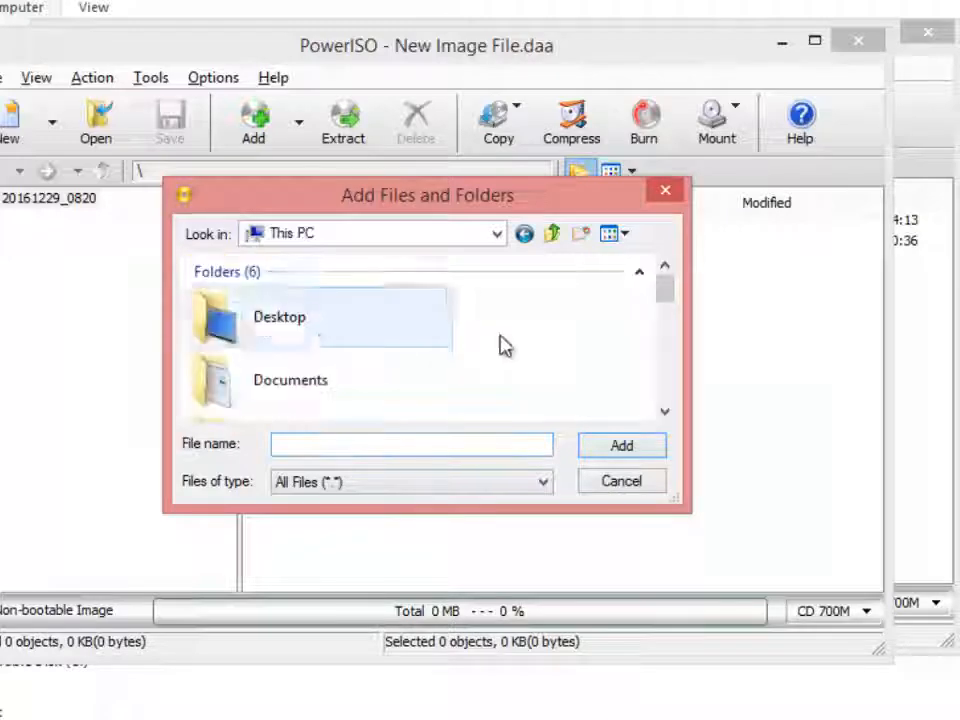
{"action": "scroll", "coordinate": [450, 377], "scroll_direction": "down", "scroll_amount": 6}
{"action": "double_click", "coordinate": [328, 373]}
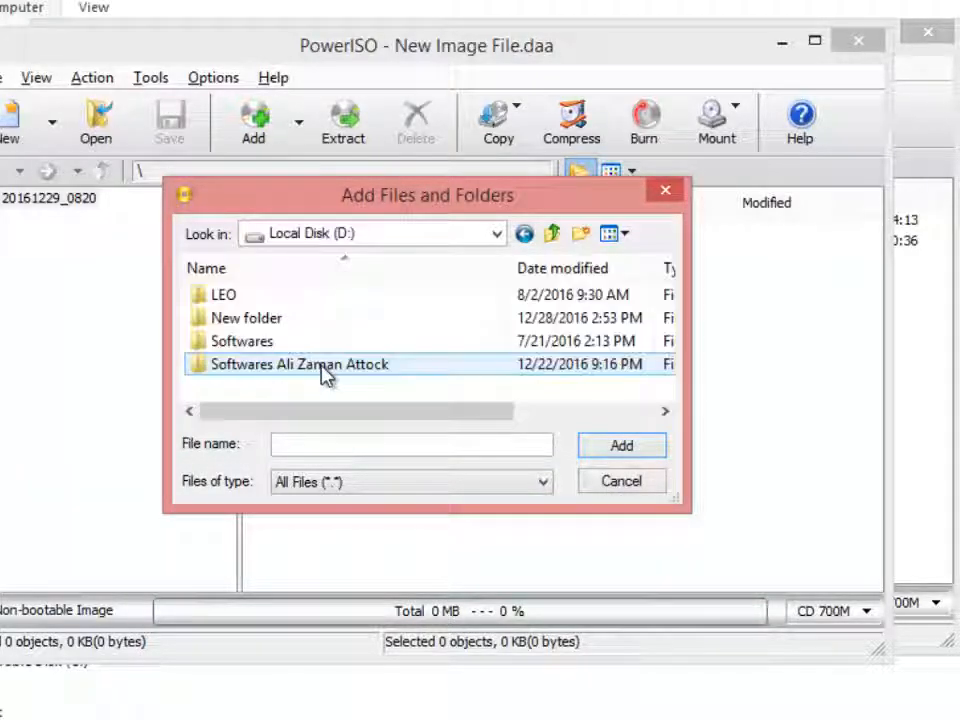
{"action": "double_click", "coordinate": [279, 341]}
{"action": "scroll", "coordinate": [302, 350], "scroll_direction": "down", "scroll_amount": 5}
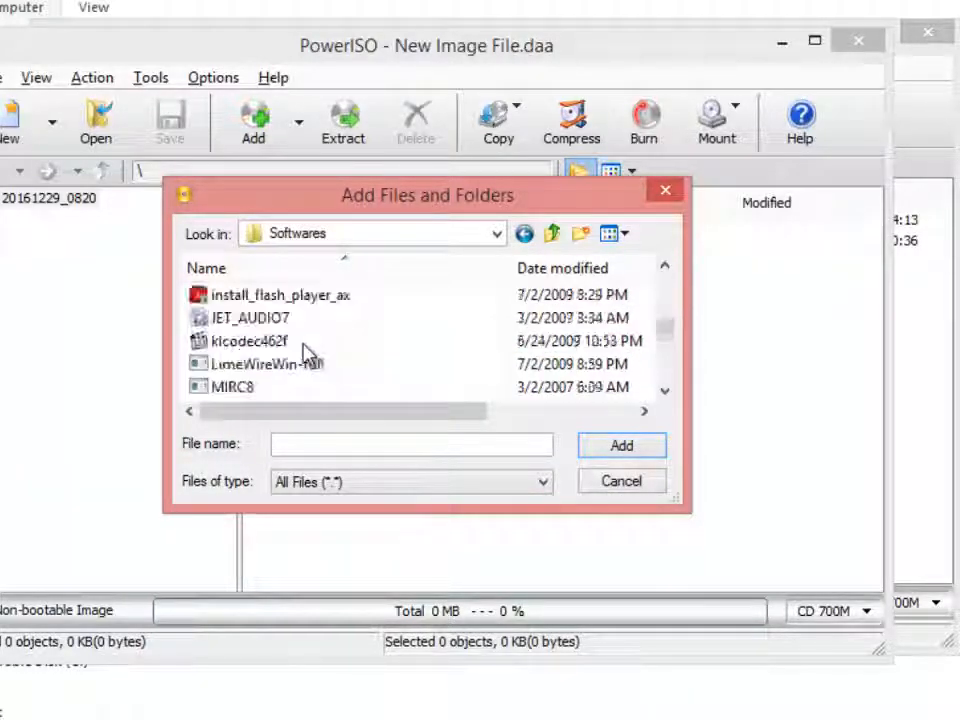
{"action": "scroll", "coordinate": [305, 352], "scroll_direction": "up", "scroll_amount": 1}
{"action": "left_click", "coordinate": [262, 343]}
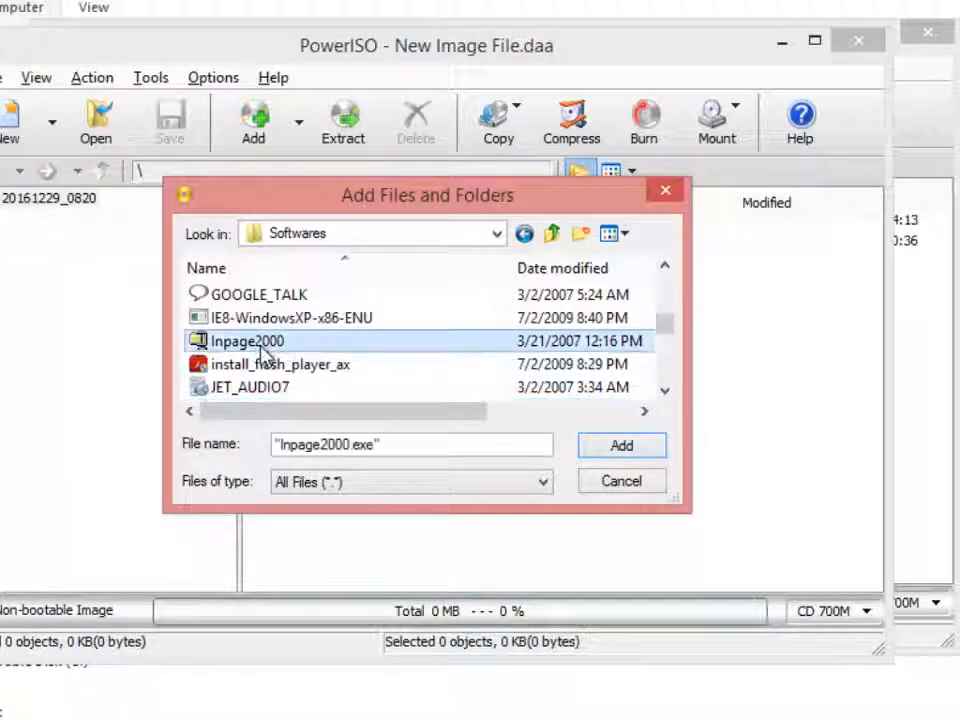
{"action": "left_click", "coordinate": [611, 449]}
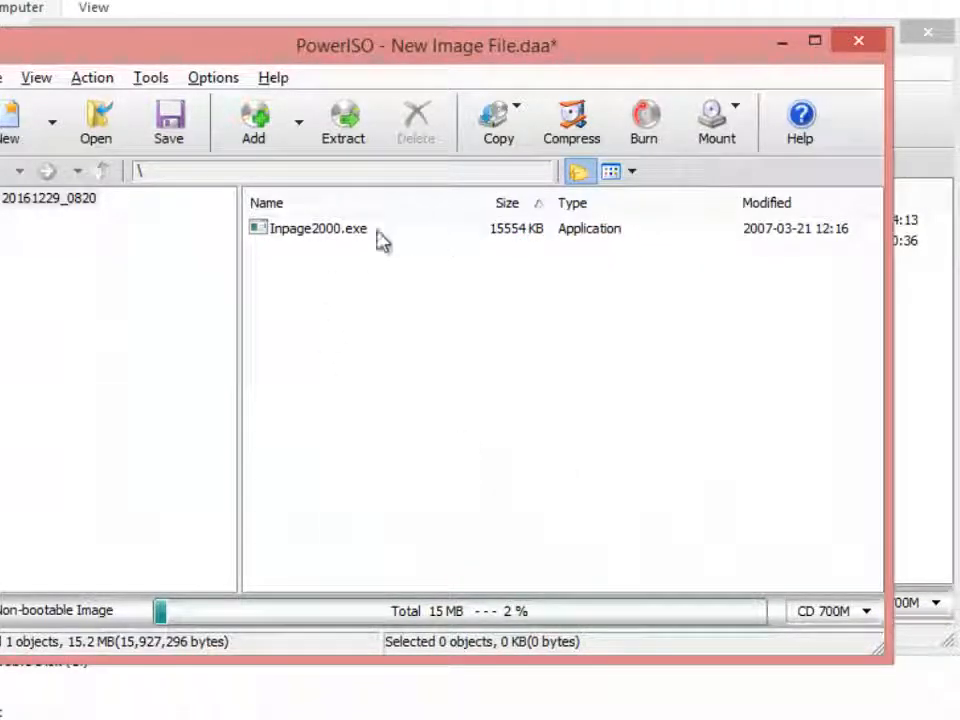
Try to extract Inpage2000.exe from the new image file
{"action": "left_click", "coordinate": [358, 236]}
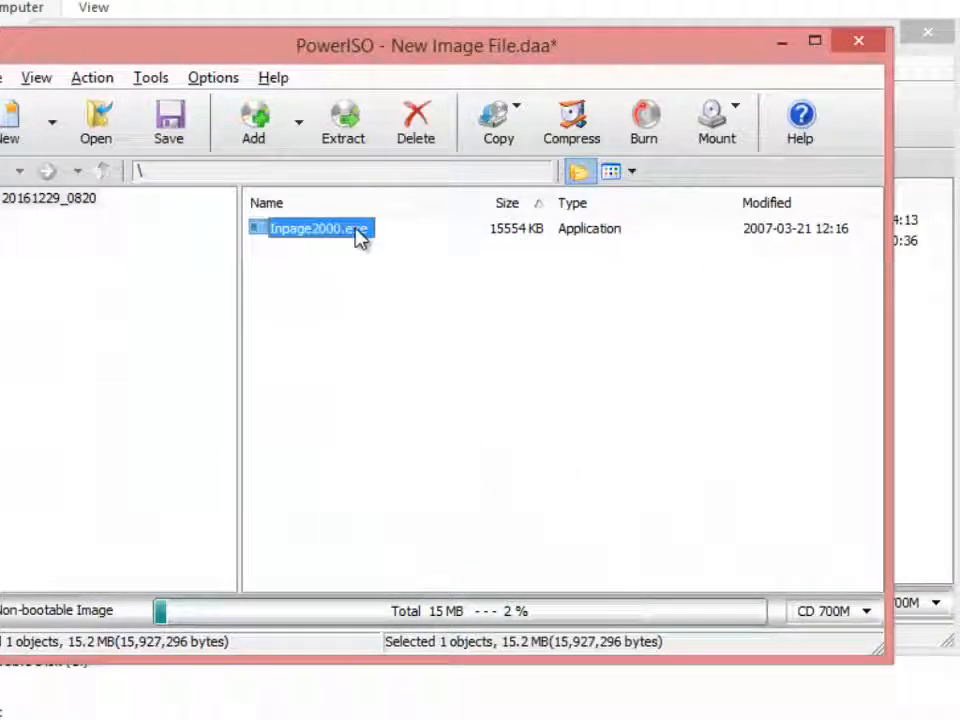
{"action": "left_click", "coordinate": [330, 123]}
{"action": "left_click", "coordinate": [606, 409]}
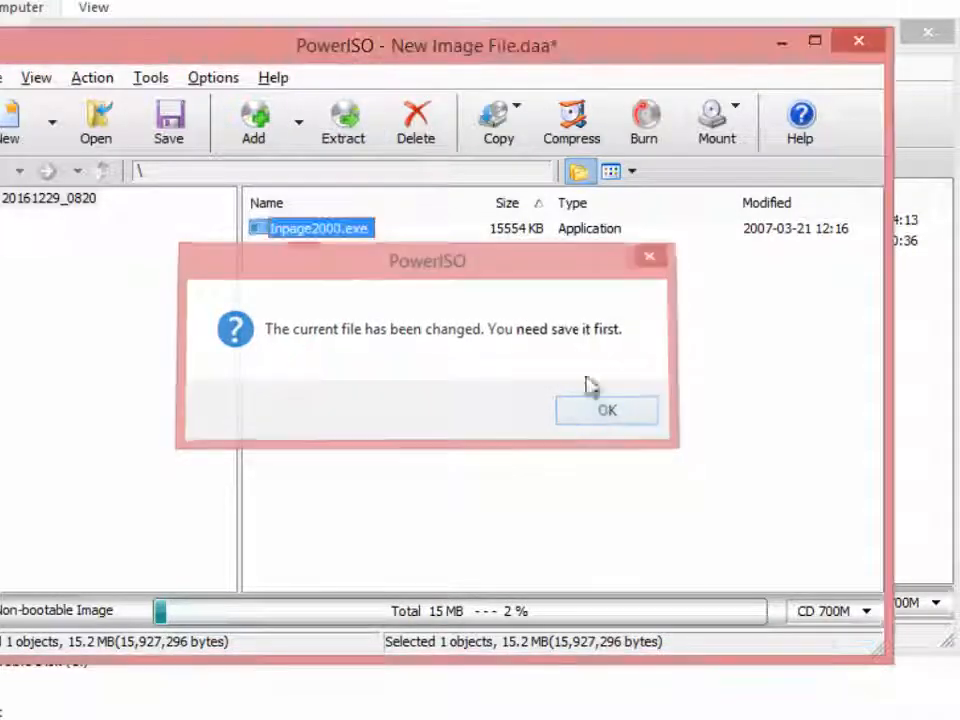
Make an .iso image of the disc in DVD RW Drive (F:), save it to the Desktop as 20161229_0806, and reposition its desktop icon
{"action": "left_click", "coordinate": [514, 134]}
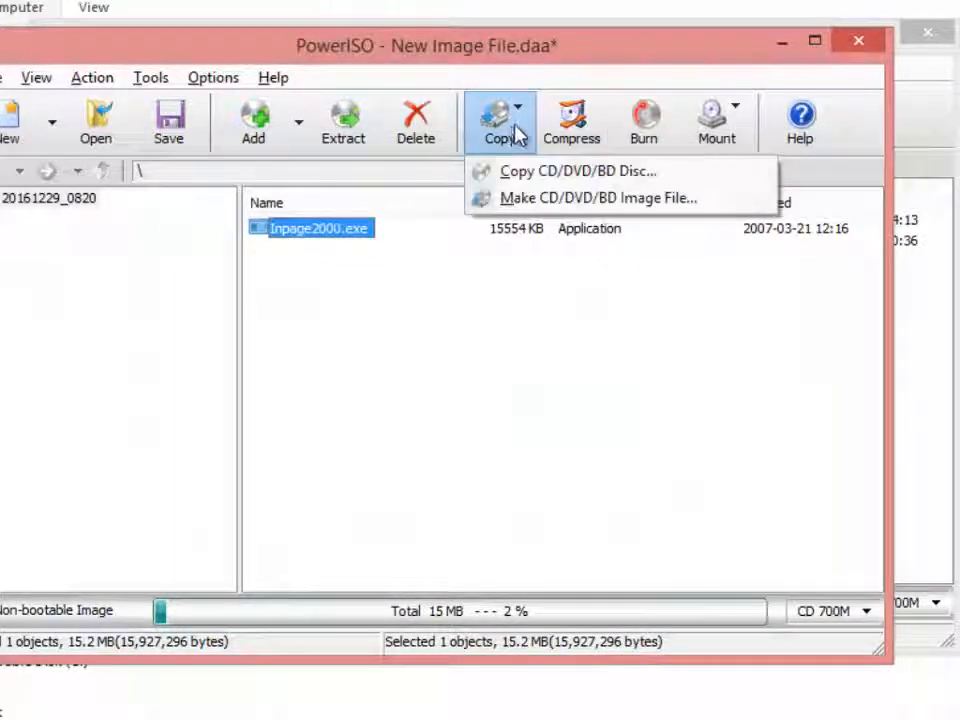
{"action": "left_click", "coordinate": [506, 198]}
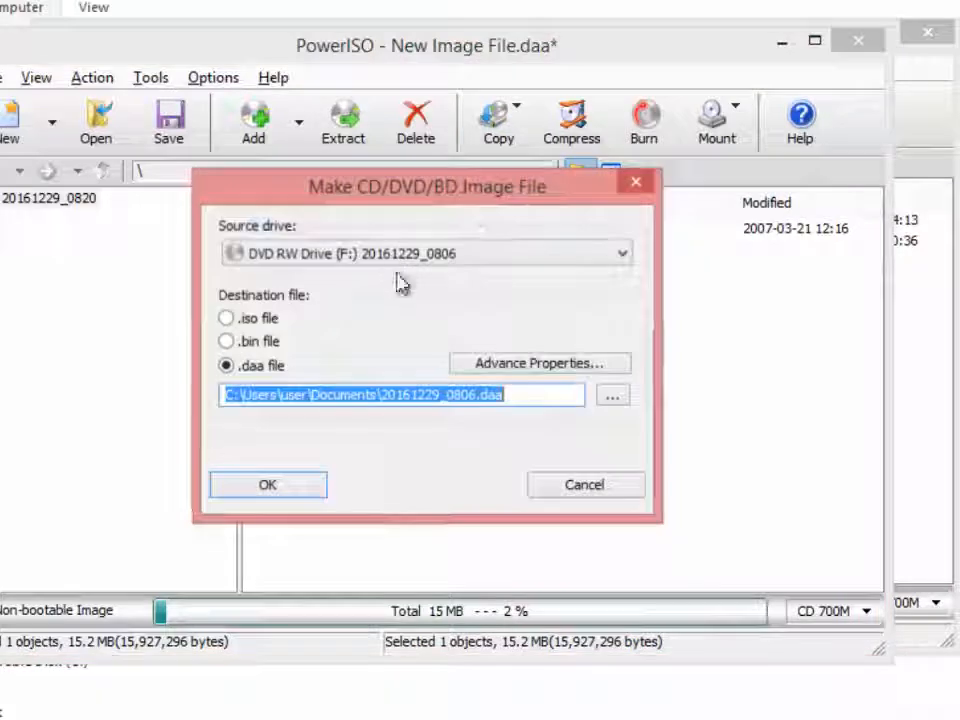
{"action": "left_click", "coordinate": [268, 321]}
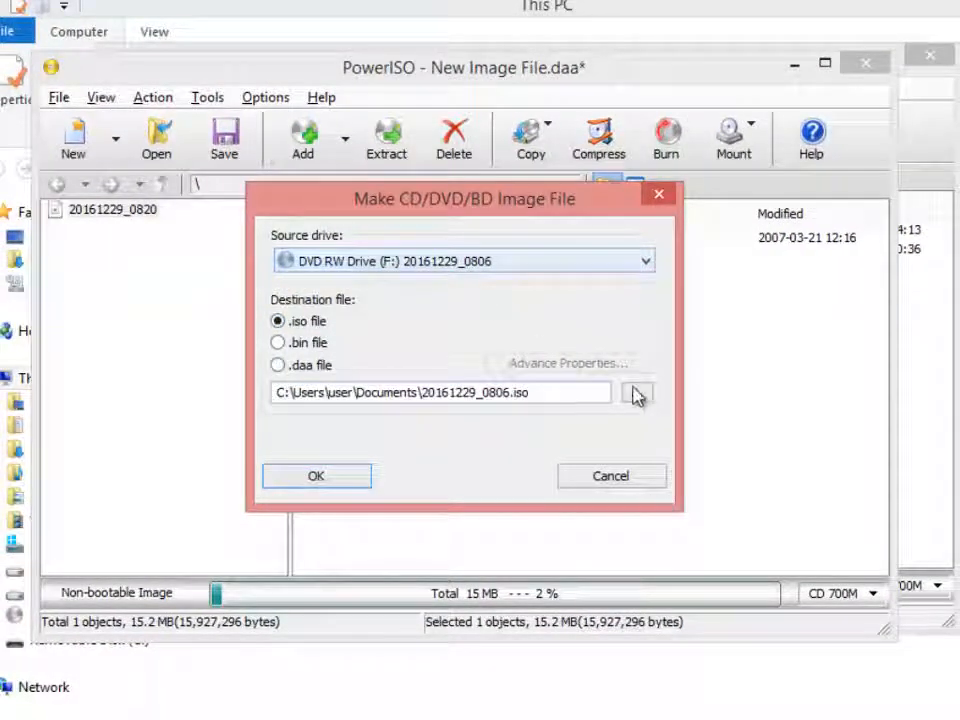
{"action": "left_click", "coordinate": [637, 395]}
{"action": "left_click", "coordinate": [527, 243]}
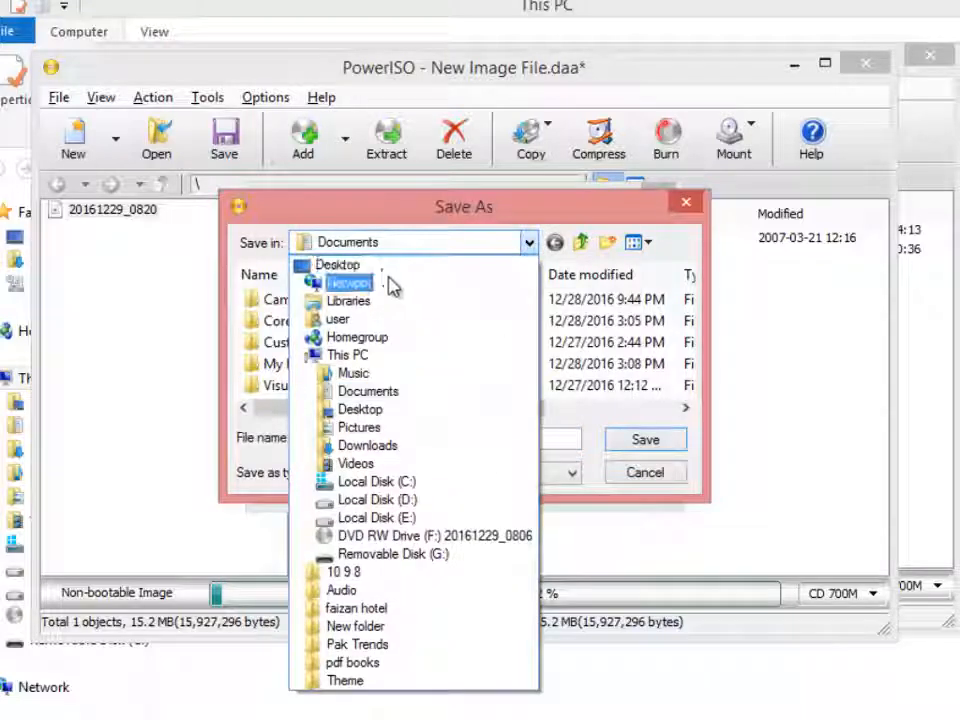
{"action": "left_click", "coordinate": [393, 287]}
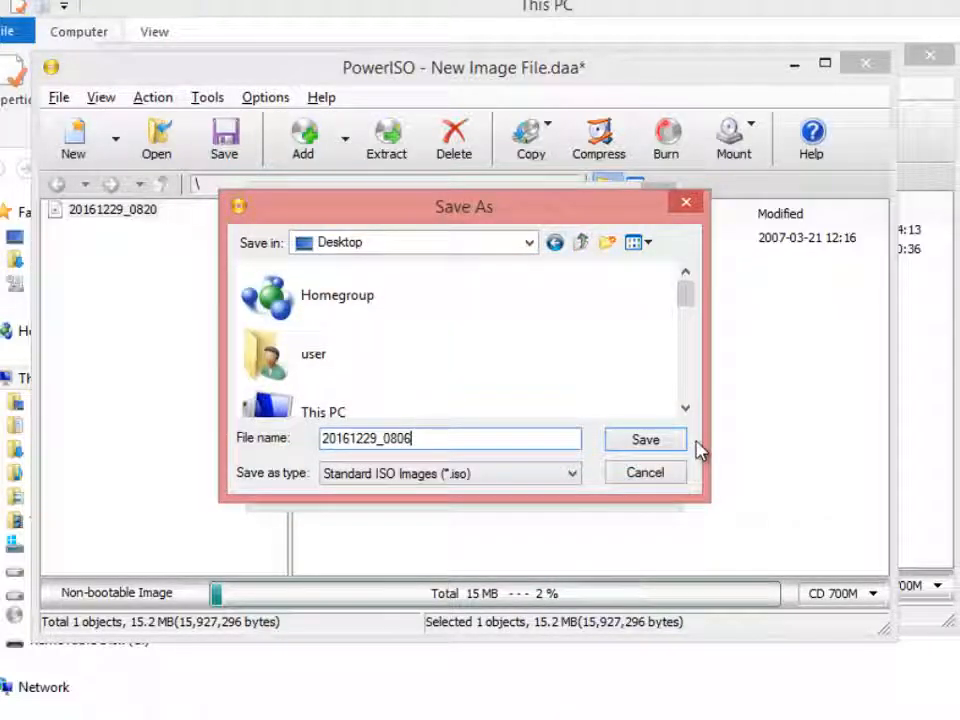
{"action": "left_click", "coordinate": [652, 442]}
{"action": "left_click", "coordinate": [354, 486]}
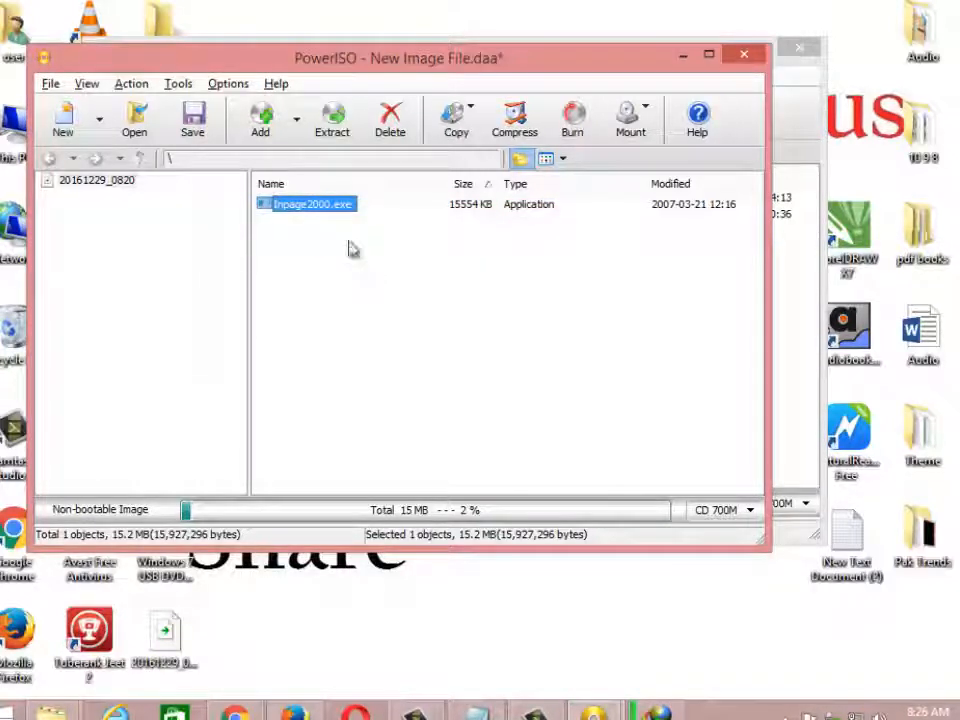
{"action": "left_click_drag", "start_coordinate": [180, 636], "coordinate": [325, 643]}
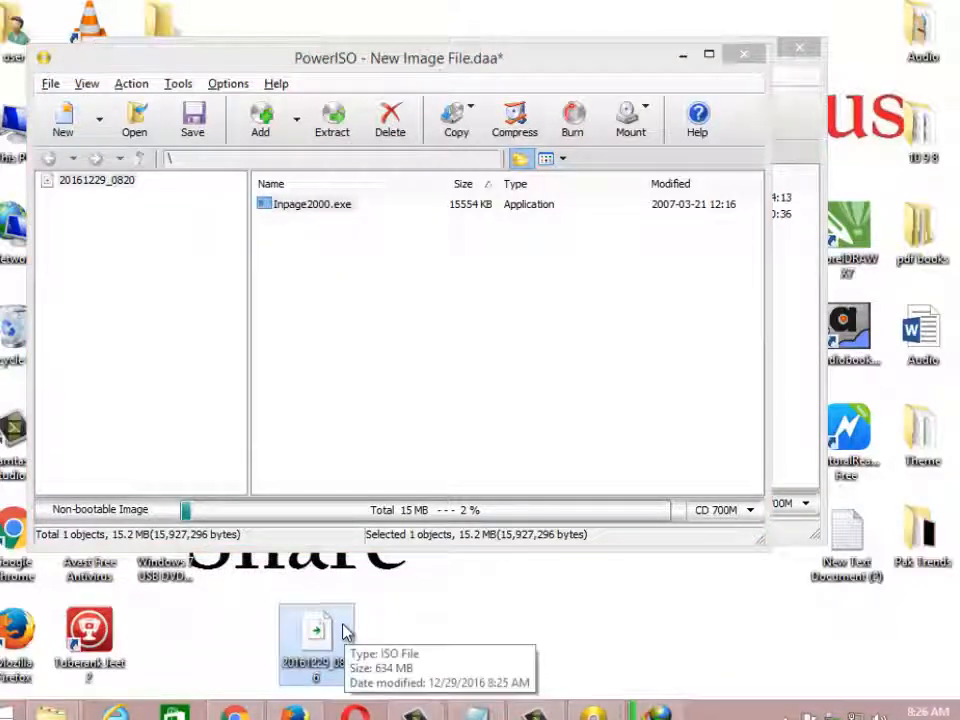
Start Create Bootable USB Drive and choose 20161229_0806.iso from the Desktop as the source image file
{"action": "left_click", "coordinate": [226, 84]}
{"action": "left_click", "coordinate": [180, 86]}
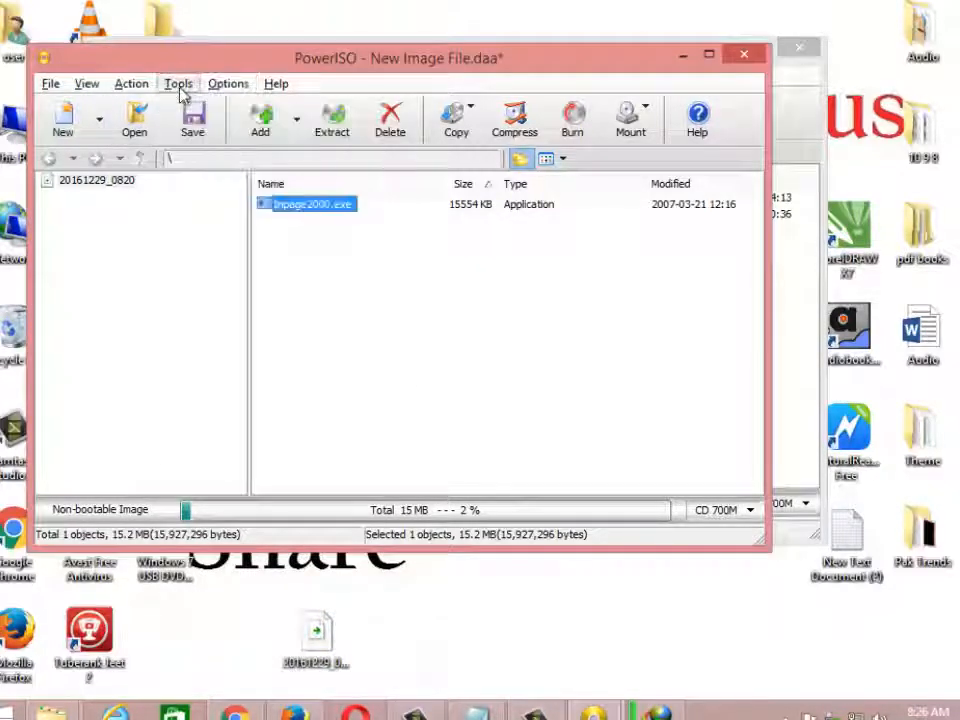
{"action": "left_click", "coordinate": [180, 86]}
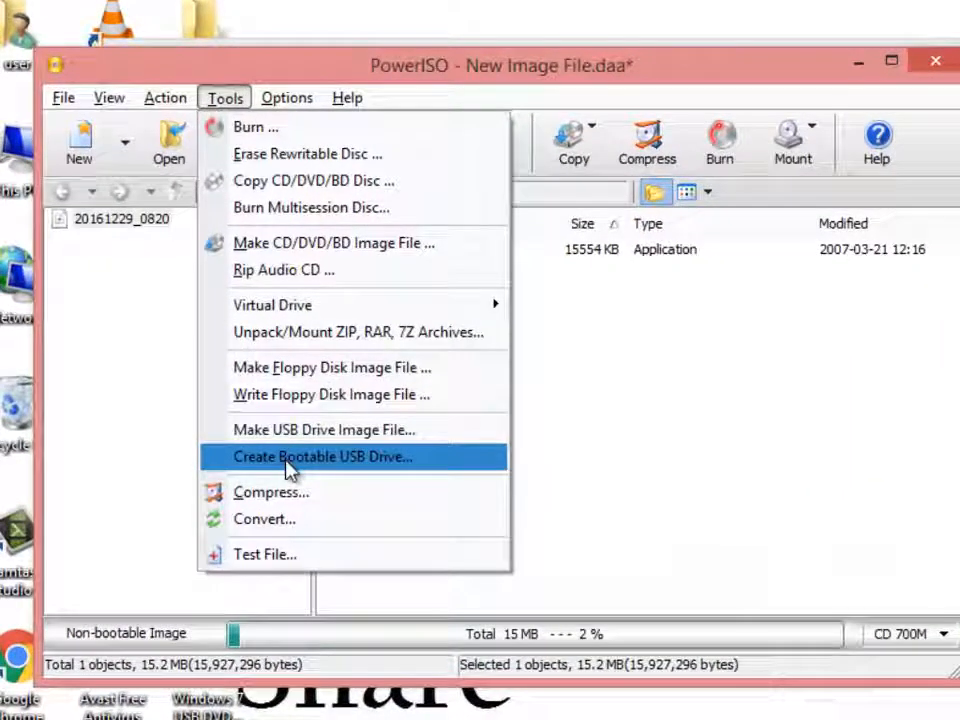
{"action": "left_click", "coordinate": [289, 458]}
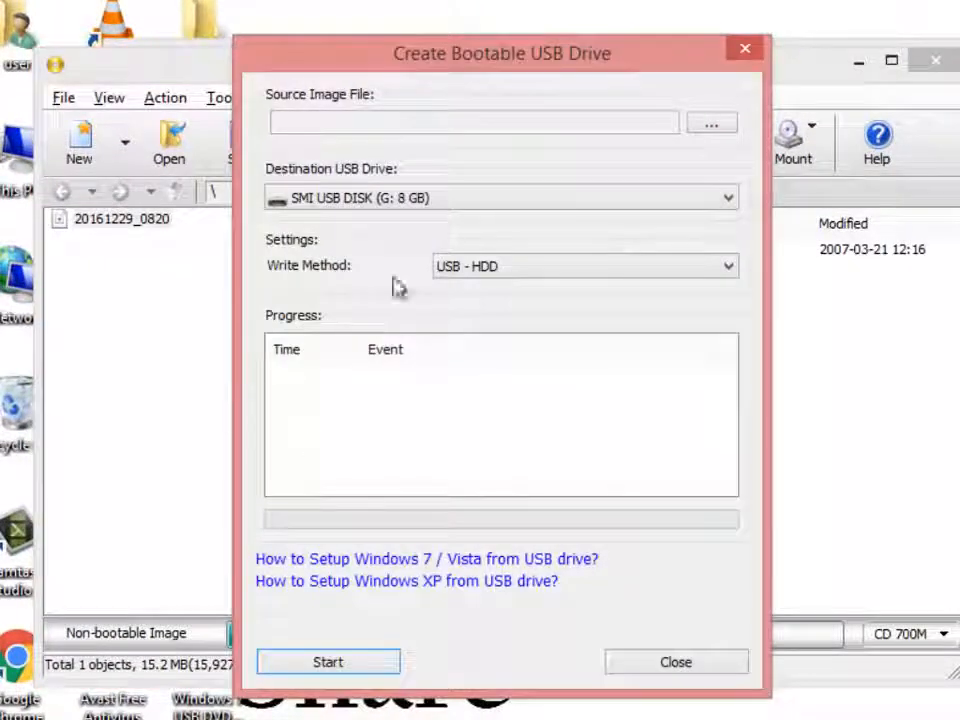
{"action": "left_click", "coordinate": [703, 124]}
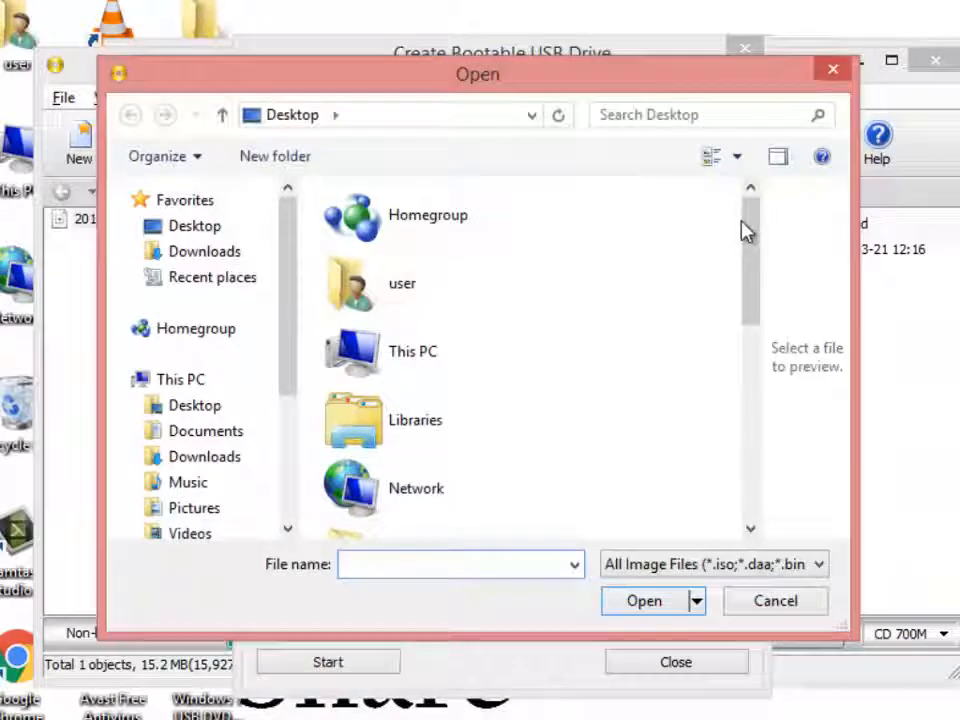
{"action": "left_click_drag", "start_coordinate": [741, 229], "coordinate": [729, 493]}
{"action": "left_click", "coordinate": [513, 503]}
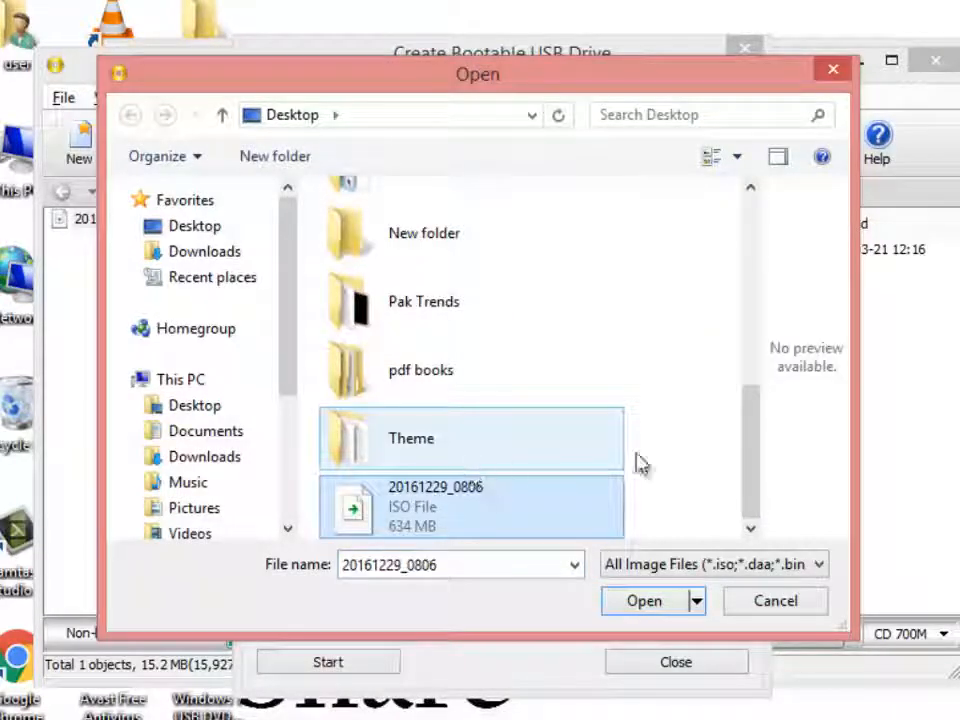
{"action": "left_click", "coordinate": [656, 608]}
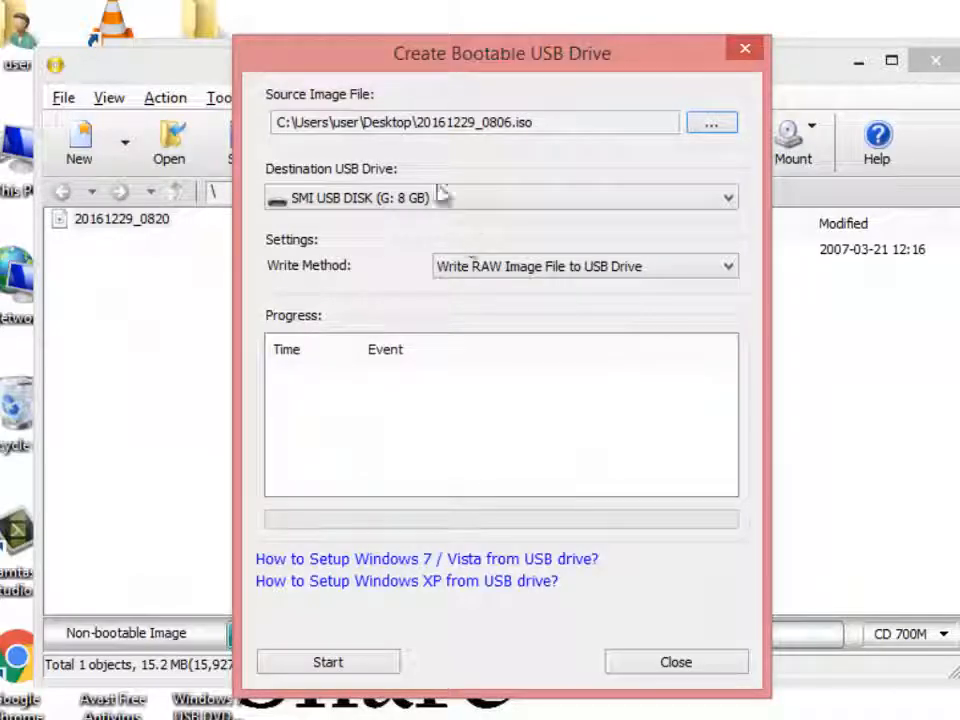
Write the image file to SMI USB DISK (G: 8 GB), agreeing to overwrite its data, and close the bootable USB dialog
{"action": "left_click", "coordinate": [476, 203]}
{"action": "left_click", "coordinate": [476, 203]}
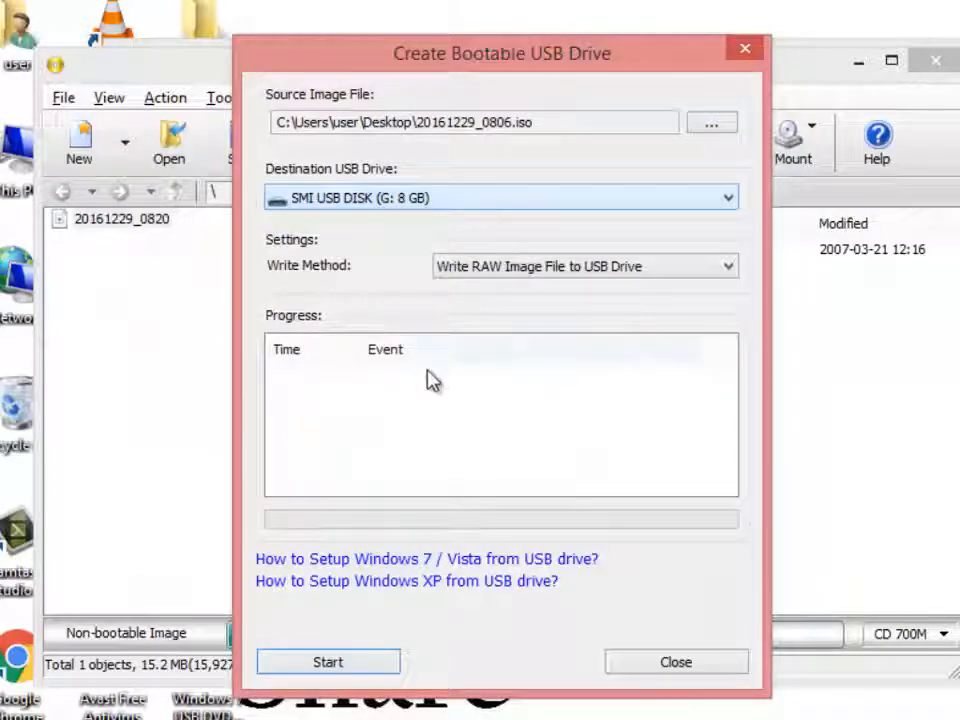
{"action": "left_click", "coordinate": [342, 663]}
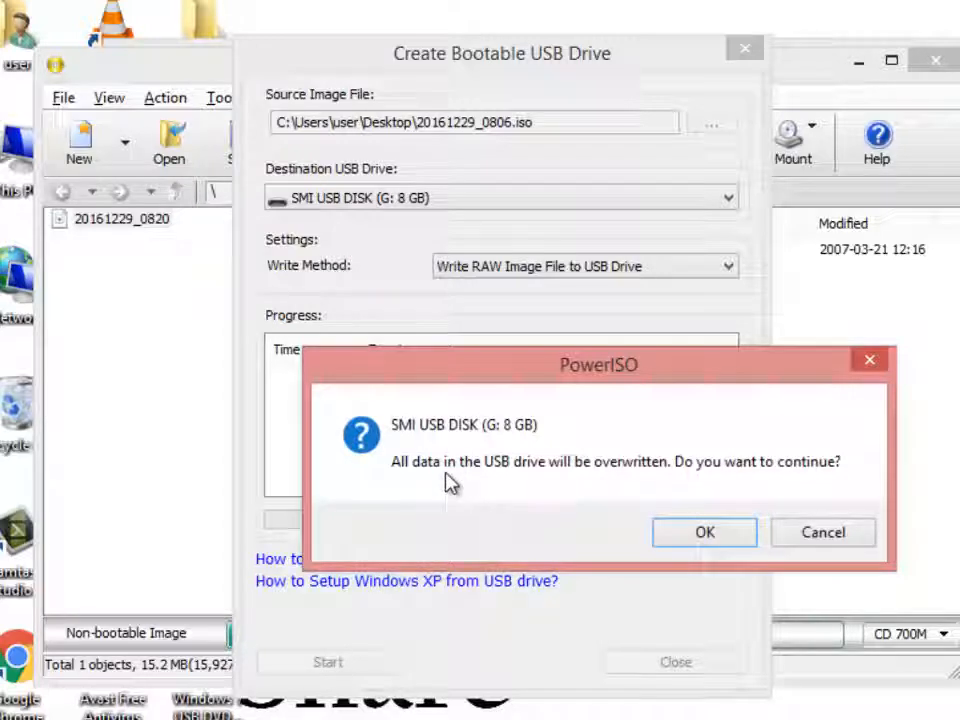
{"action": "left_click", "coordinate": [701, 534]}
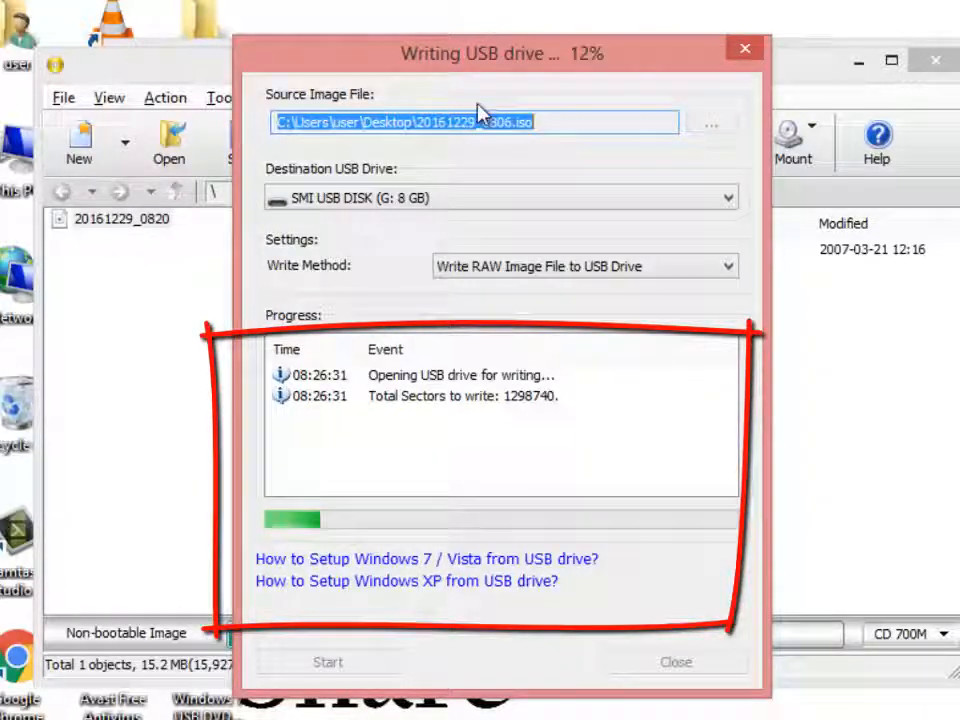
{"action": "left_click_drag", "start_coordinate": [542, 75], "coordinate": [535, 228]}
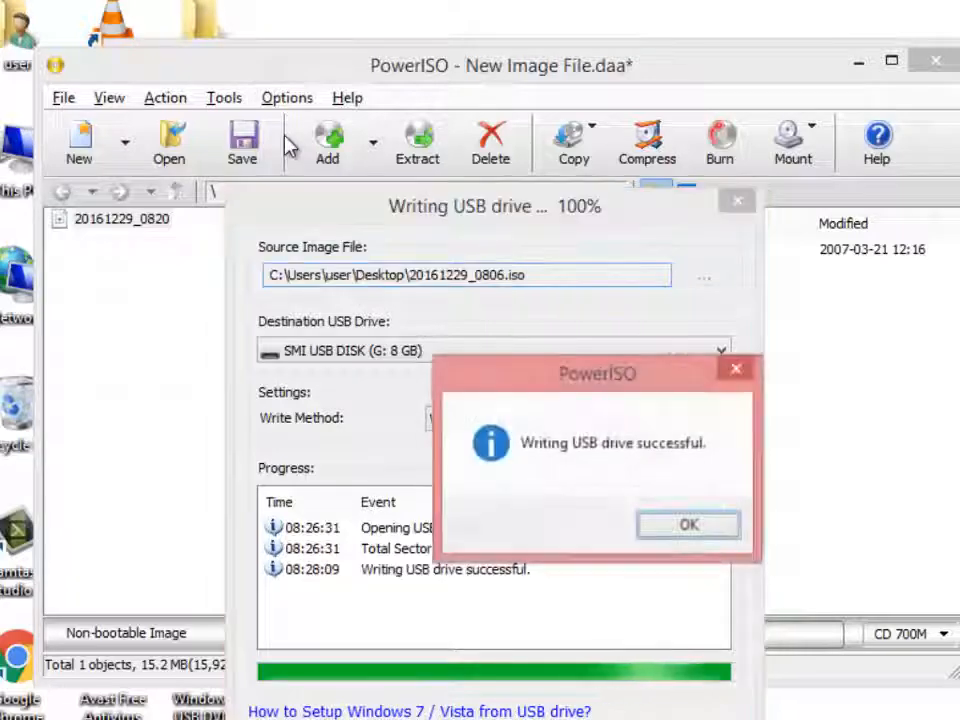
{"action": "left_click", "coordinate": [703, 532]}
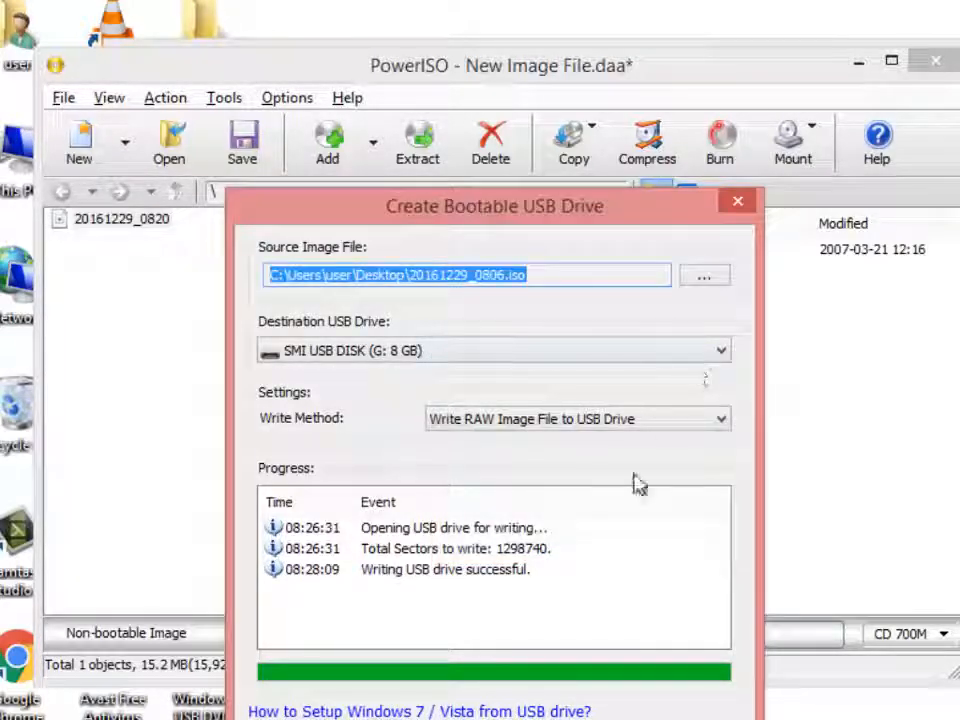
{"action": "key", "text": "Escape"}
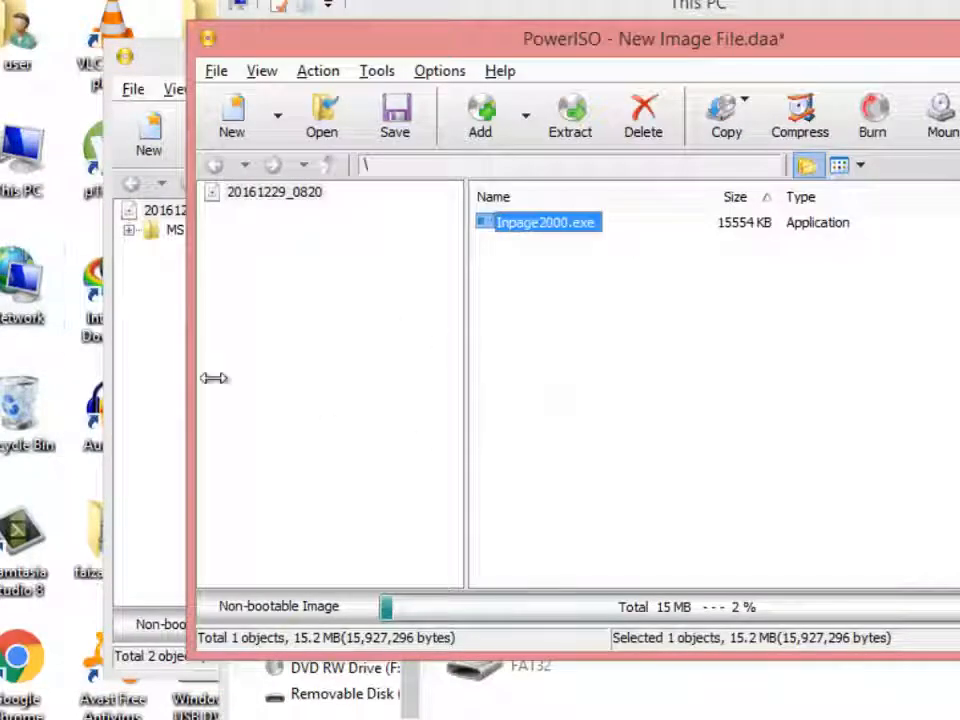
Switch to the This PC window, safely eject the USB disk (G:), and decline formatting it once reconnected
{"action": "left_click", "coordinate": [589, 676]}
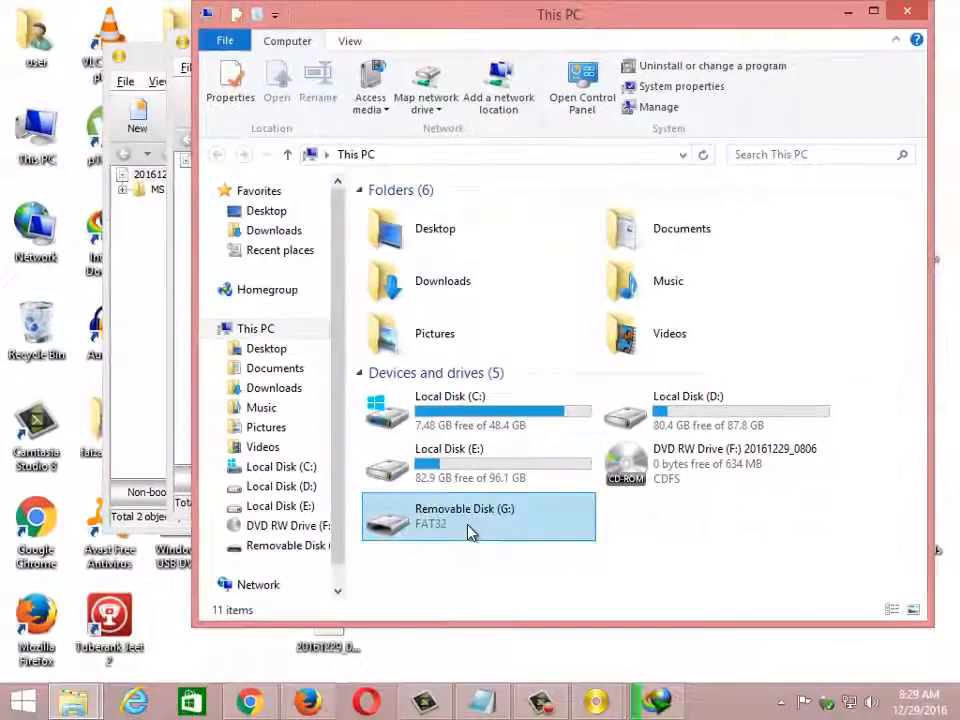
{"action": "left_click", "coordinate": [470, 531]}
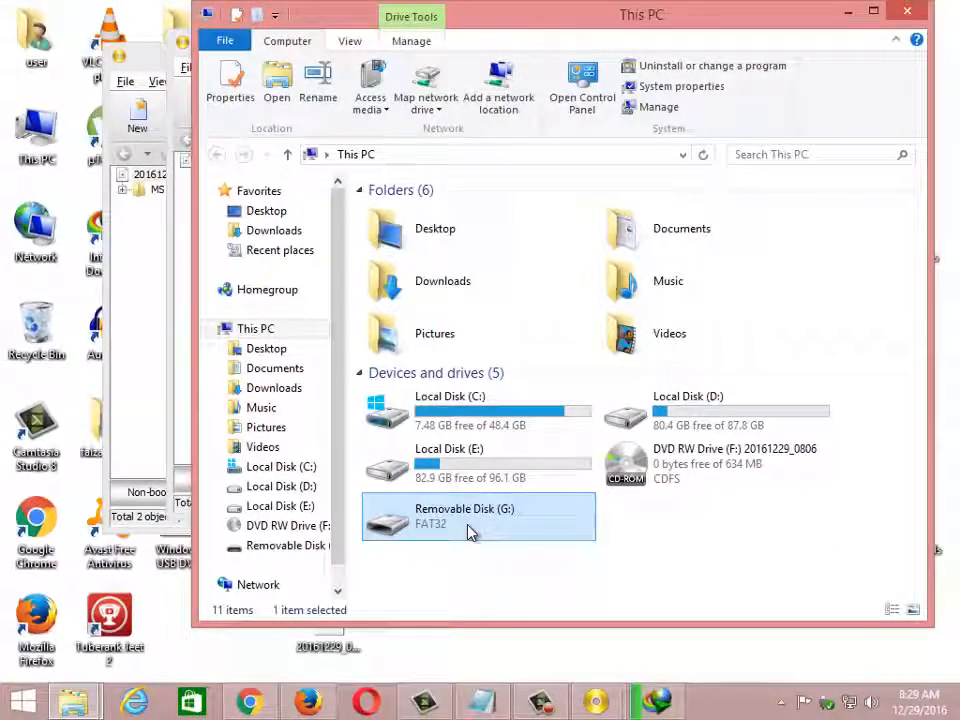
{"action": "left_click", "coordinate": [828, 705]}
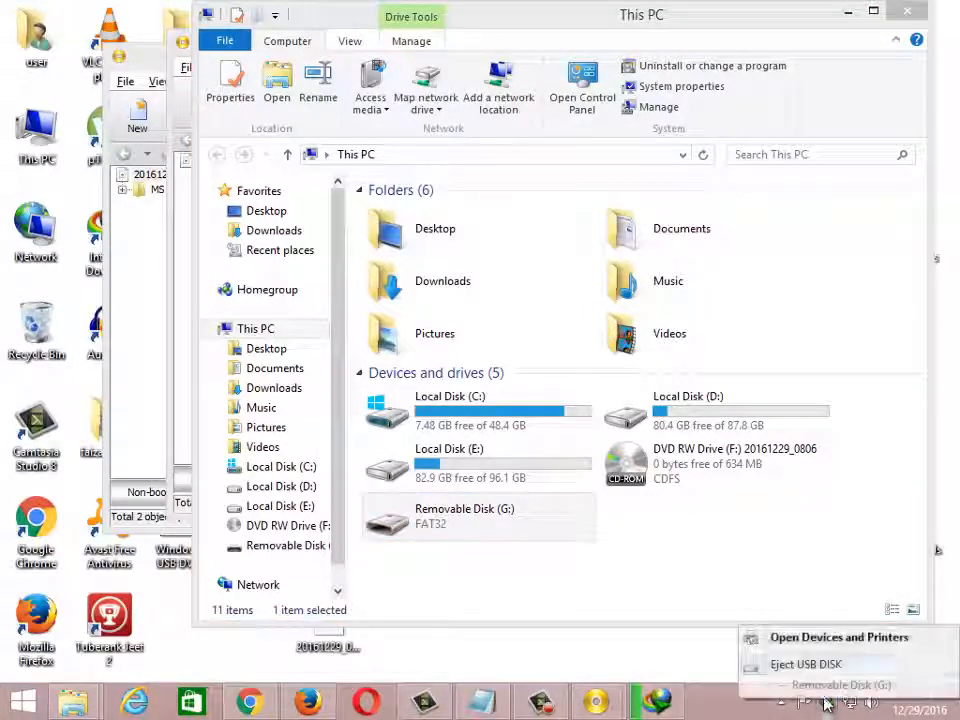
{"action": "left_click", "coordinate": [818, 671]}
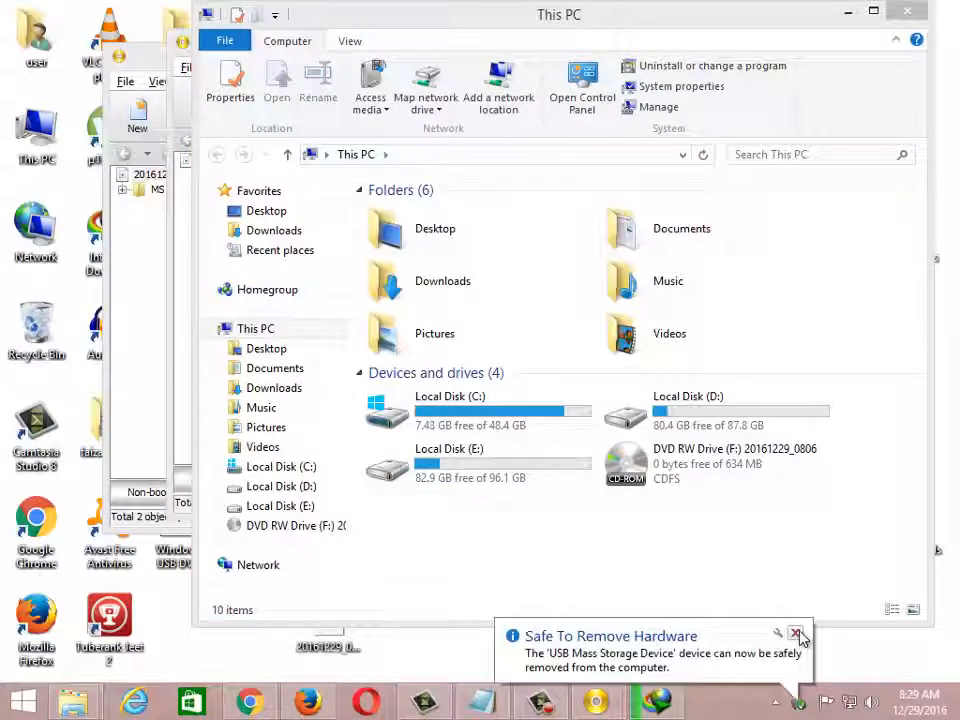
{"action": "left_click", "coordinate": [795, 636]}
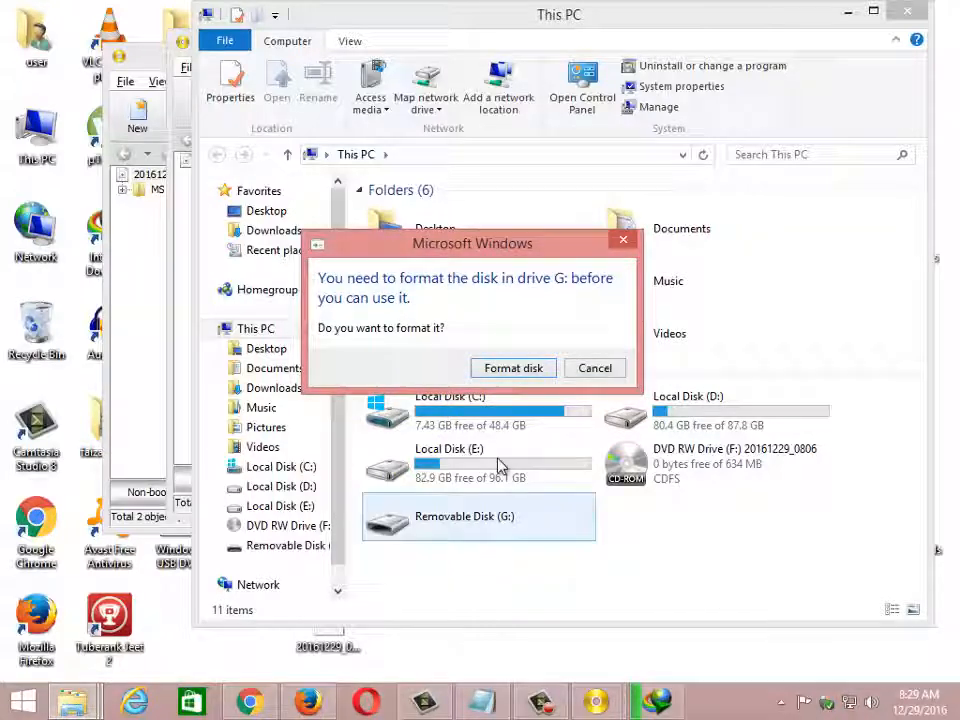
{"action": "left_click", "coordinate": [606, 368]}
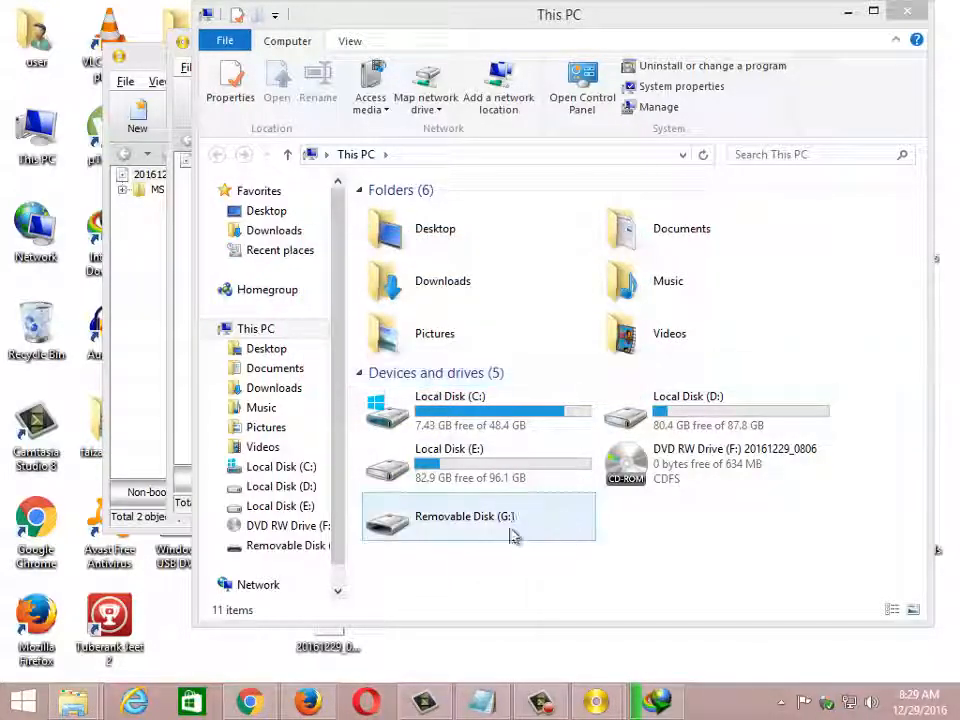
Switch back to the PowerISO image file containing Inpage2000.exe and review the available view, file action and disc tool commands
{"action": "mouse_move", "coordinate": [602, 697]}
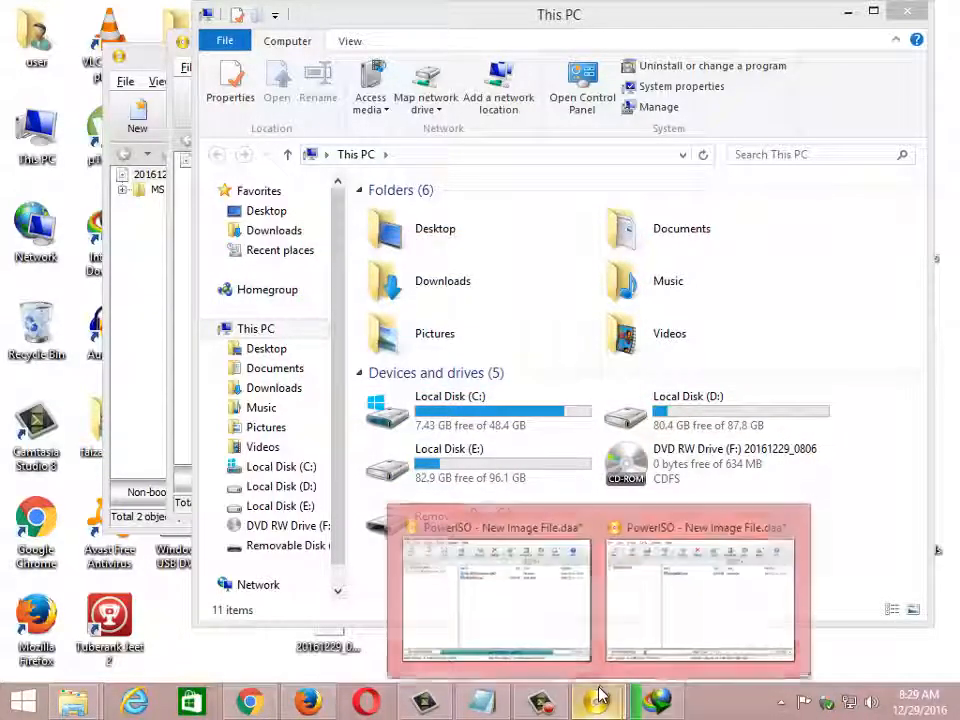
{"action": "left_click", "coordinate": [675, 567]}
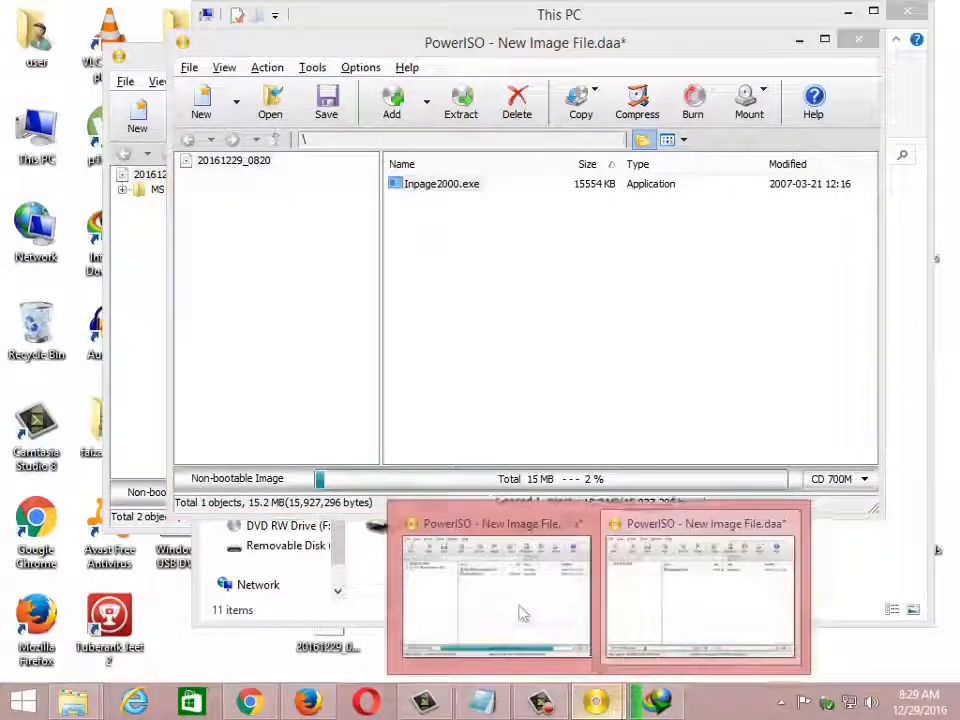
{"action": "left_click", "coordinate": [519, 615]}
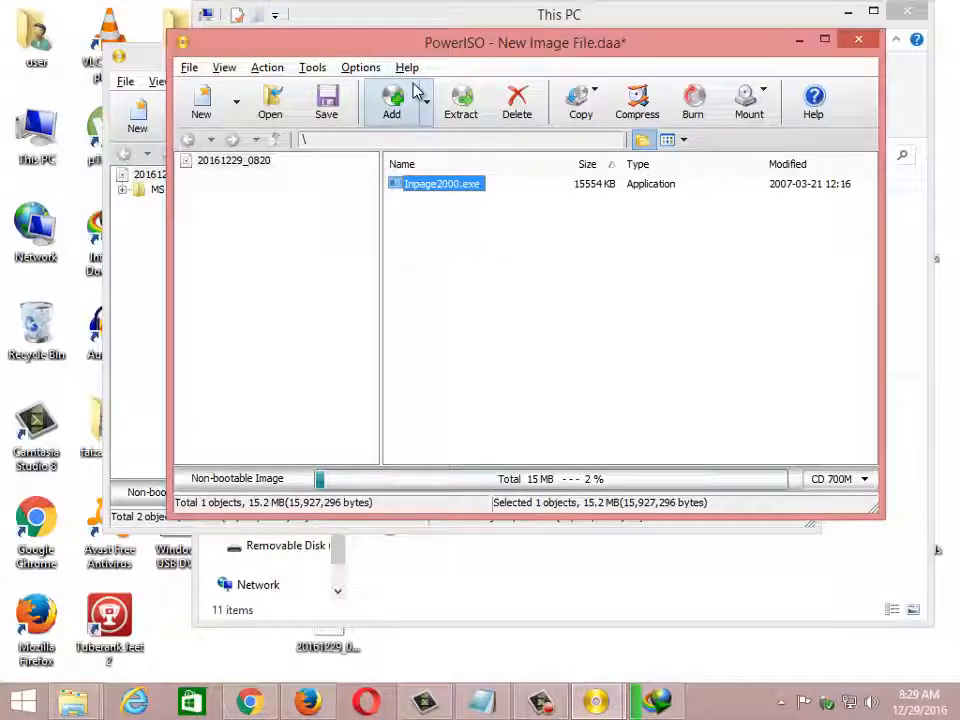
{"action": "left_click", "coordinate": [223, 67]}
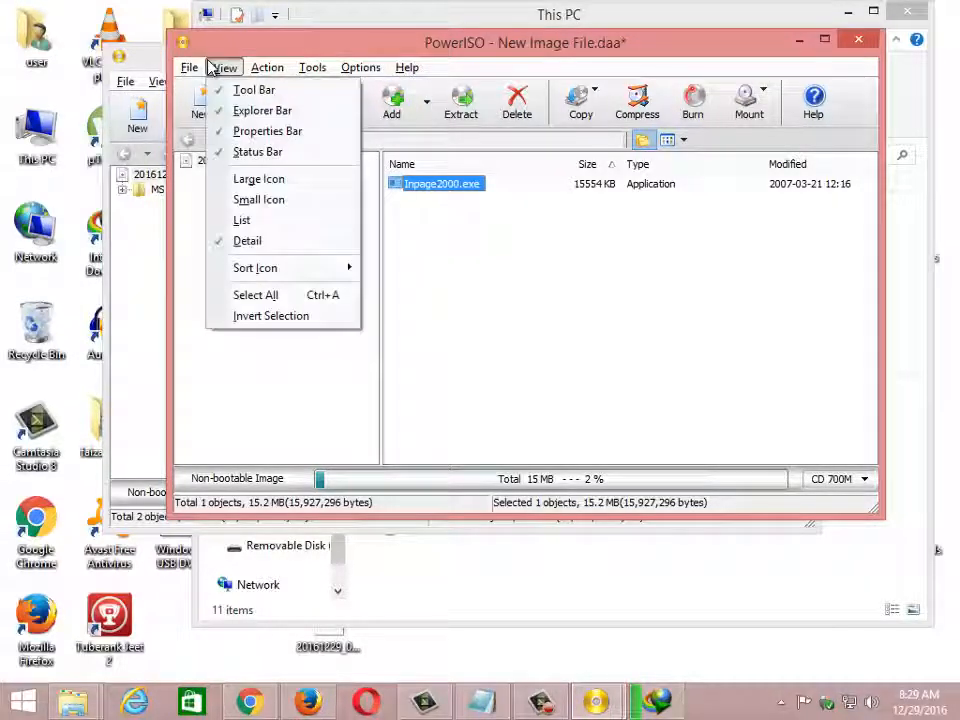
{"action": "mouse_move", "coordinate": [190, 67]}
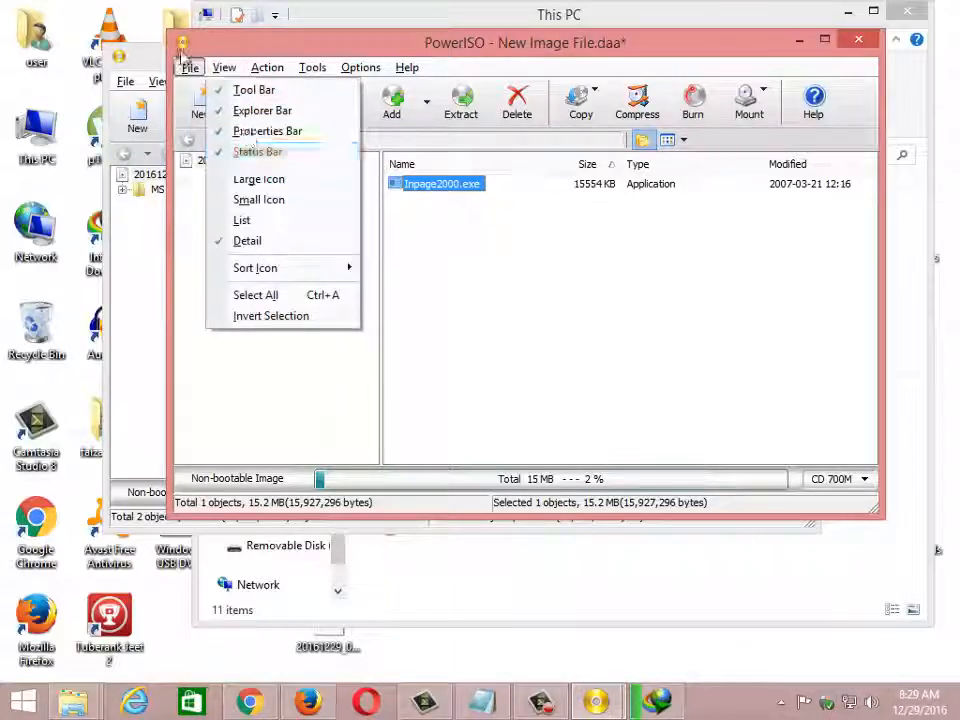
{"action": "mouse_move", "coordinate": [240, 70]}
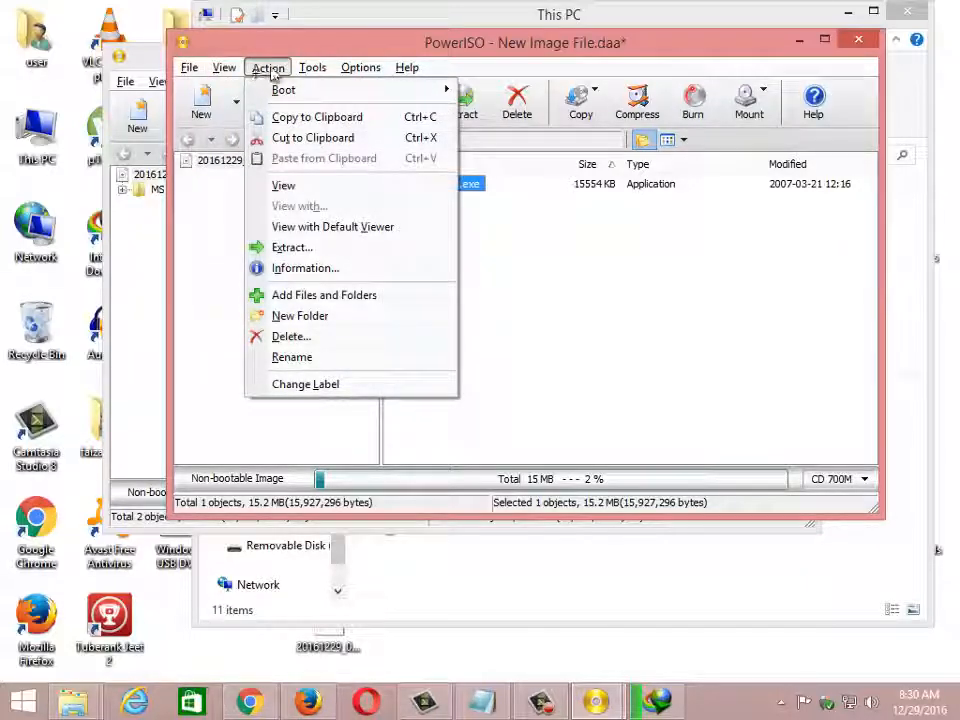
{"action": "mouse_move", "coordinate": [309, 74]}
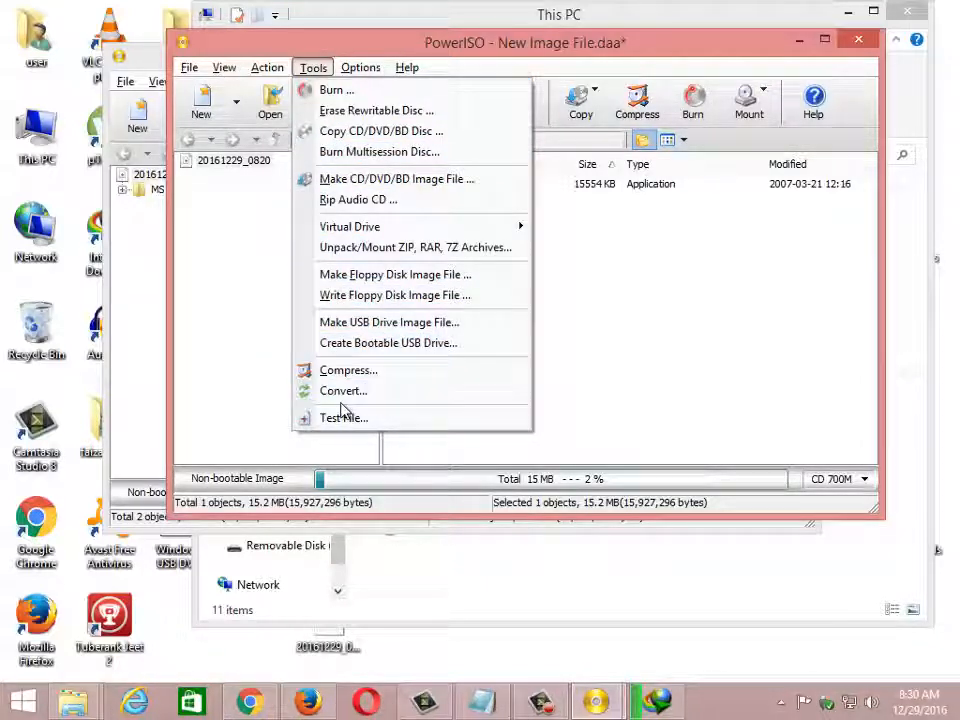
{"action": "mouse_move", "coordinate": [352, 66]}
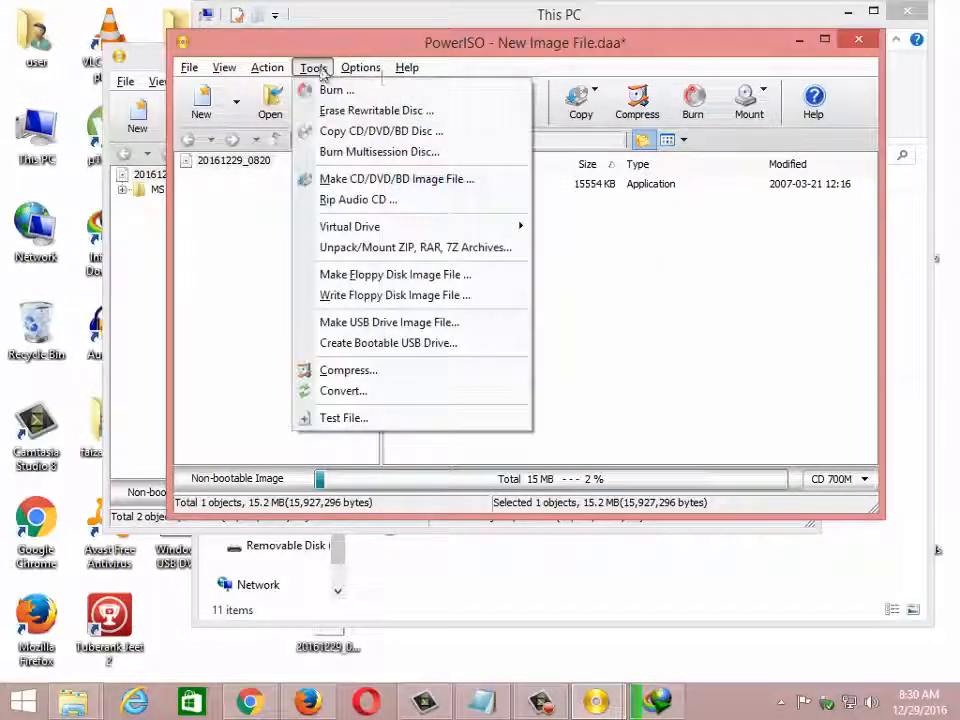
{"action": "left_click", "coordinate": [413, 295]}
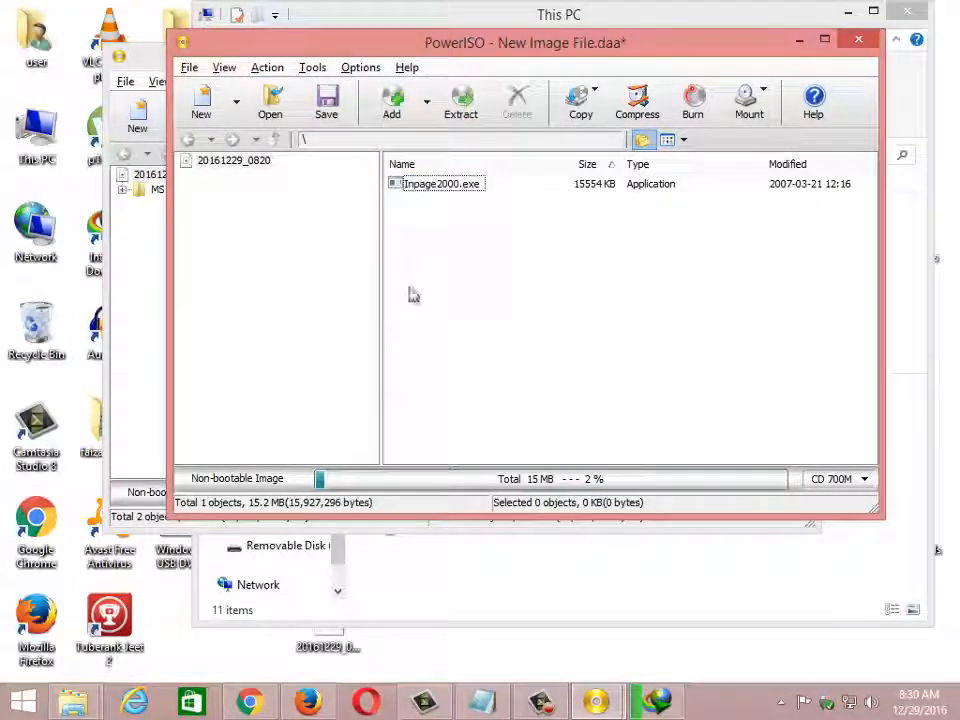
{"action": "left_click", "coordinate": [410, 192]}
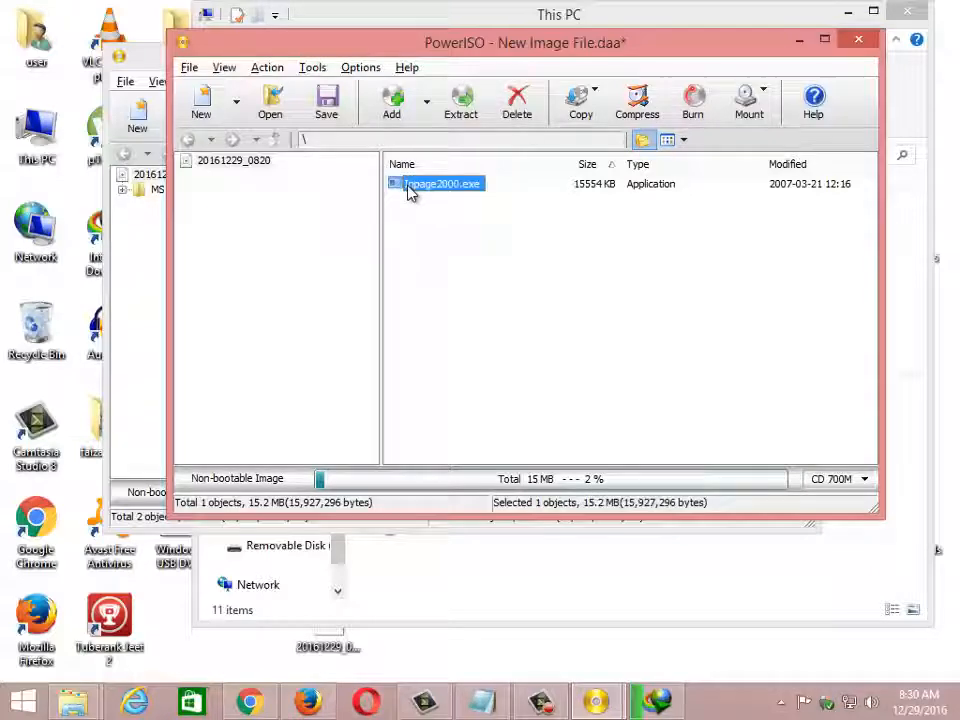
Open 20161229_0806.iso from the Desktop, discarding the unsaved changes to the current image file
{"action": "left_click", "coordinate": [189, 67]}
{"action": "left_click", "coordinate": [206, 111]}
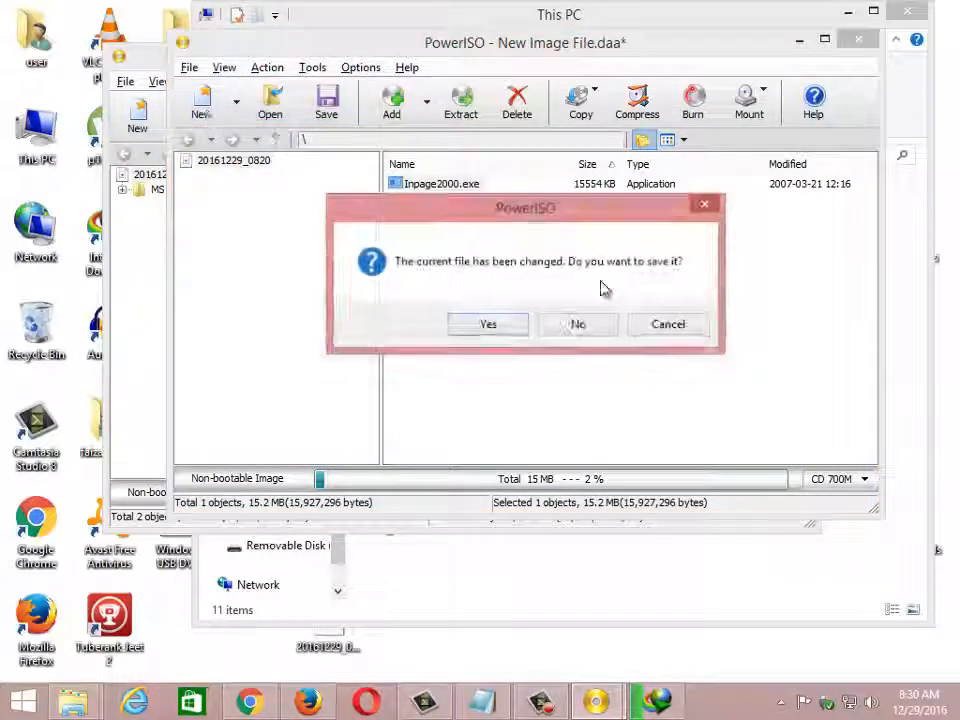
{"action": "left_click", "coordinate": [585, 325]}
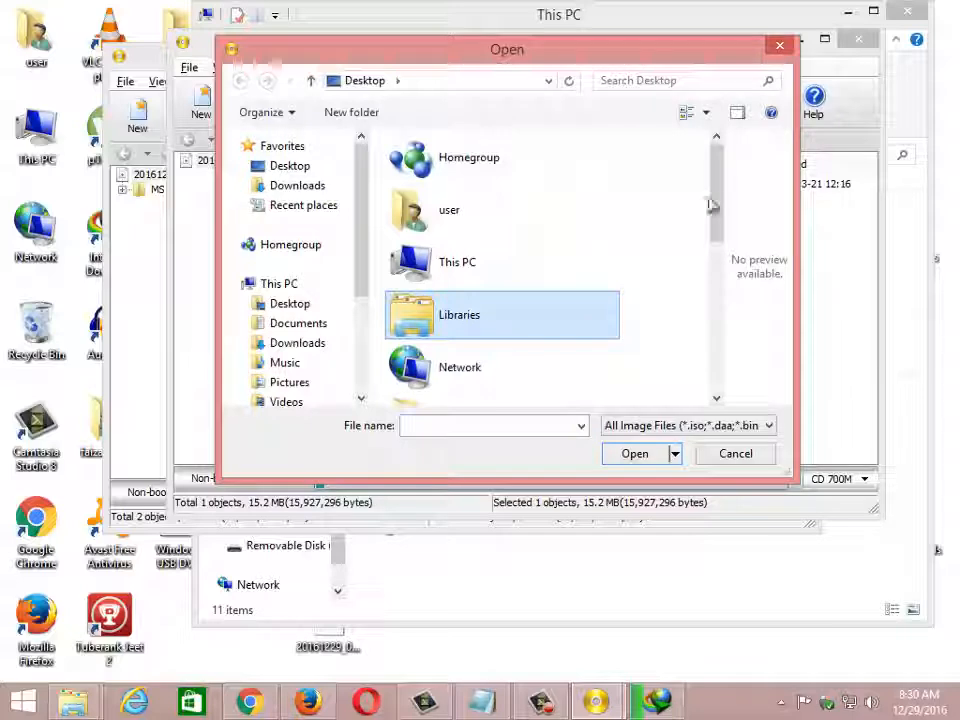
{"action": "scroll", "coordinate": [705, 205], "scroll_direction": "down", "scroll_amount": 5}
{"action": "left_click", "coordinate": [538, 390]}
{"action": "left_click", "coordinate": [634, 455]}
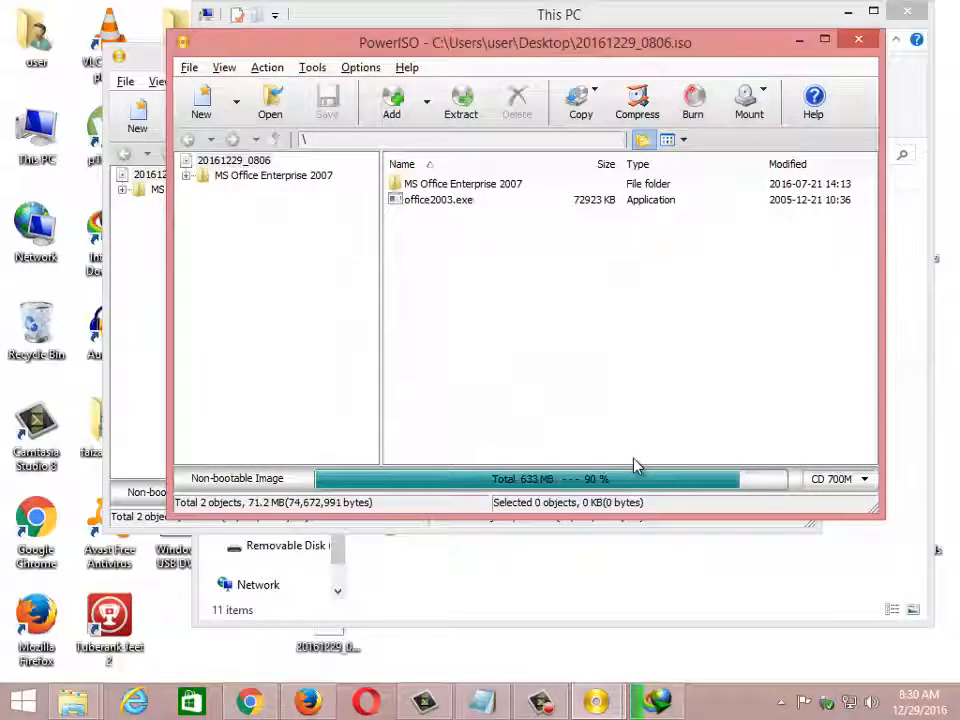
Examine the MS Office Enterprise 2007 folder and office2003.exe in the opened image, and review the available disc tools and program options
{"action": "left_click", "coordinate": [262, 176]}
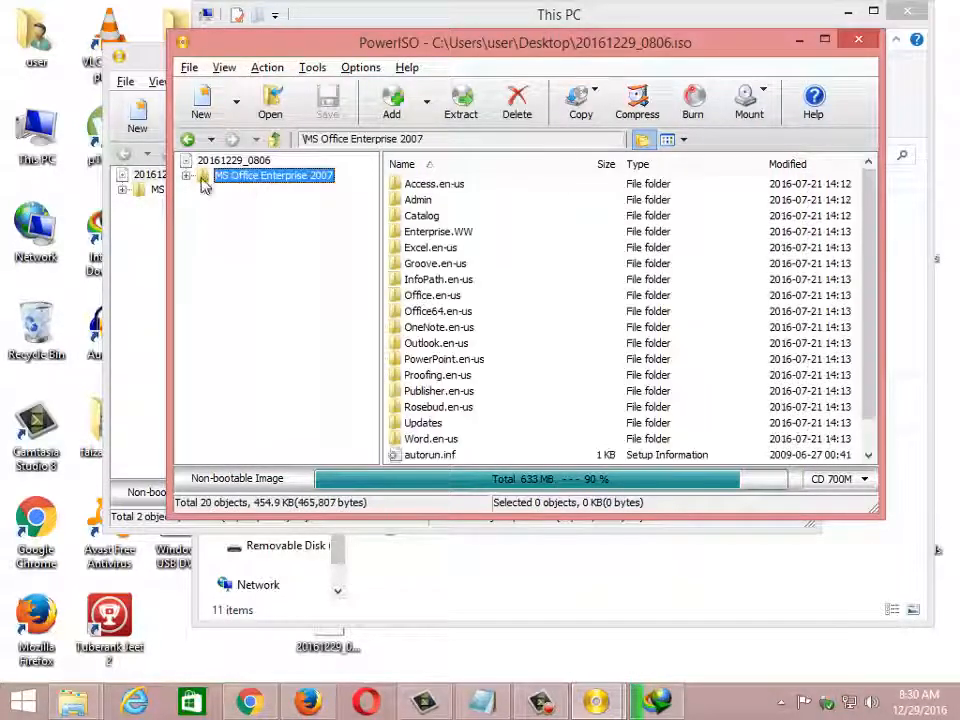
{"action": "left_click", "coordinate": [225, 160]}
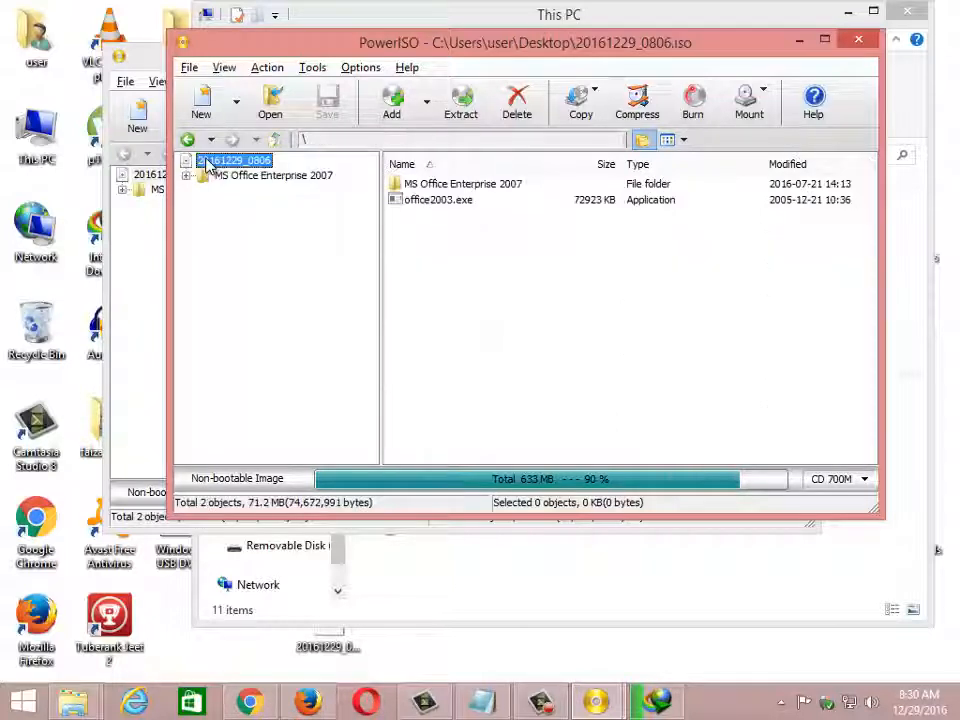
{"action": "left_click", "coordinate": [461, 199]}
{"action": "left_click", "coordinate": [456, 197]}
{"action": "left_click", "coordinate": [452, 184]}
{"action": "left_click", "coordinate": [444, 197]}
{"action": "left_click", "coordinate": [447, 186]}
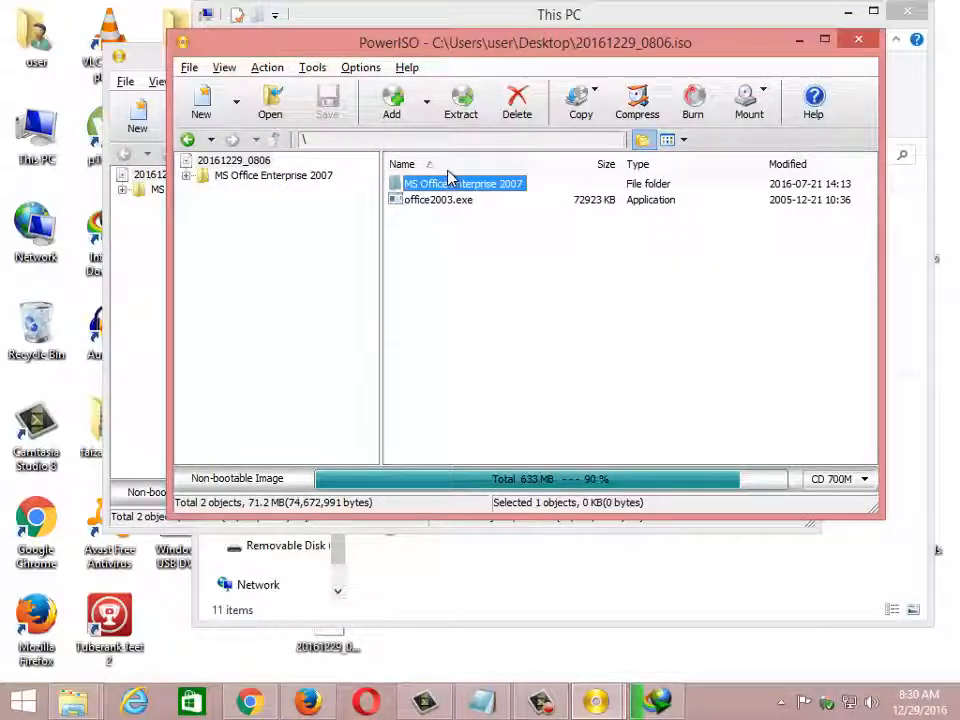
{"action": "left_click", "coordinate": [312, 67]}
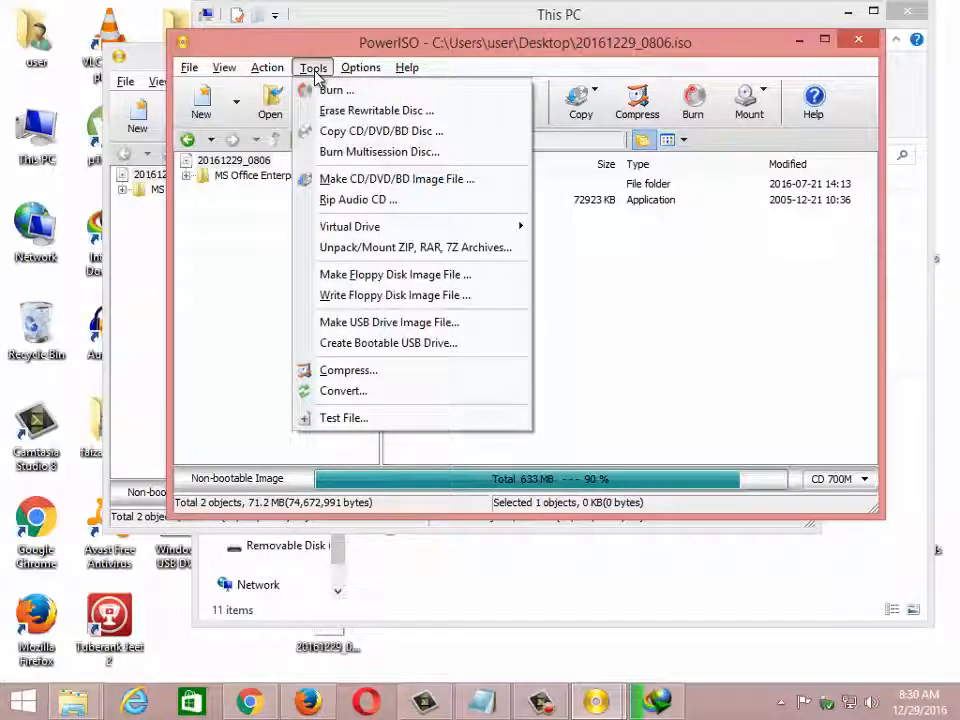
{"action": "mouse_move", "coordinate": [360, 67]}
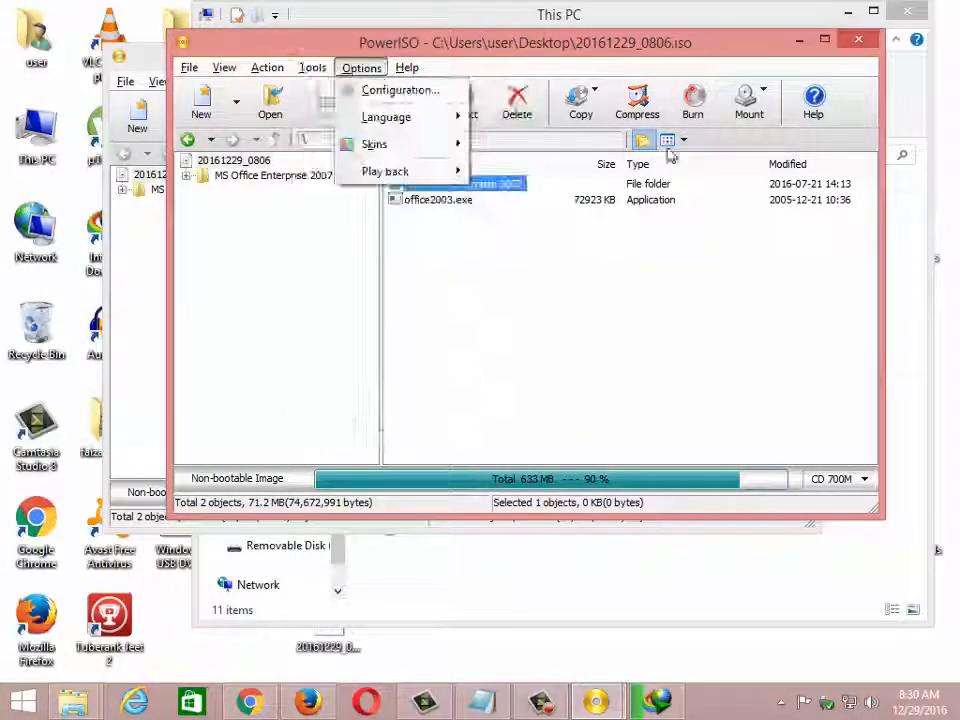
{"action": "left_click", "coordinate": [536, 294]}
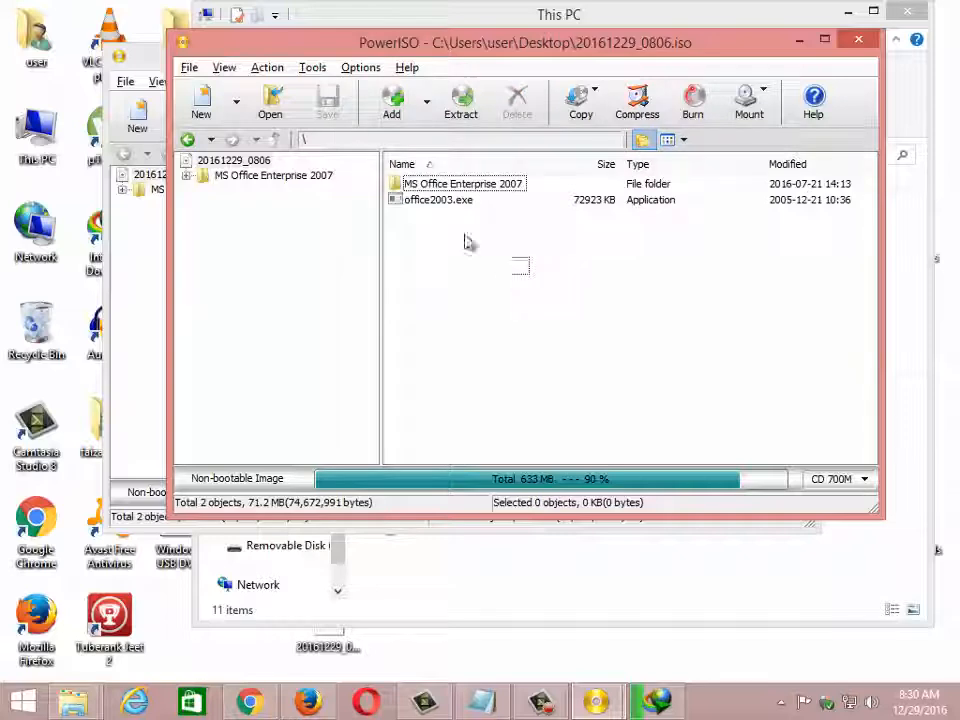
Delete the MS Office Enterprise 2007 folder and office2003.exe from the ISO image, and close its window without saving
{"action": "left_click_drag", "start_coordinate": [506, 264], "coordinate": [369, 141]}
{"action": "left_click", "coordinate": [518, 105]}
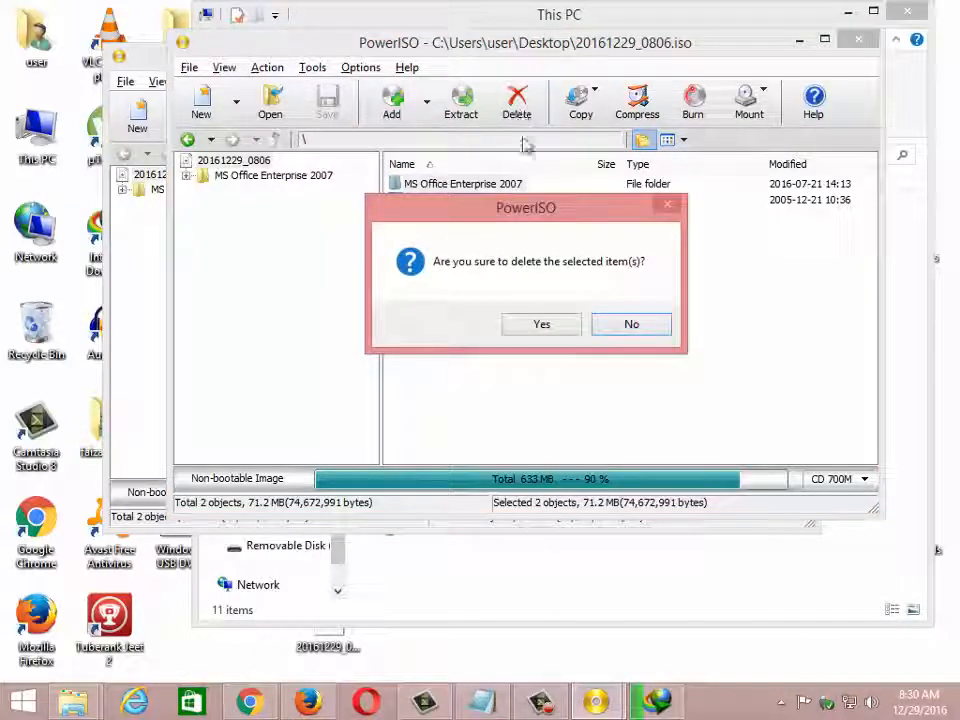
{"action": "left_click", "coordinate": [562, 328]}
{"action": "left_click", "coordinate": [857, 40]}
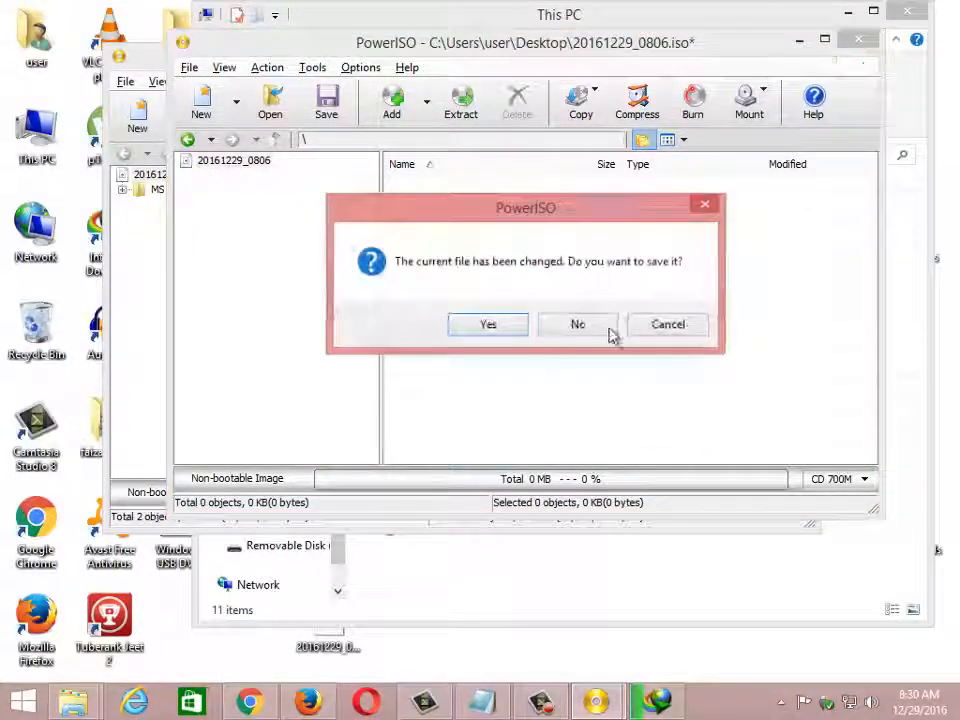
{"action": "left_click", "coordinate": [606, 330]}
Delete both selected items, including the MS Office Enterprise 2007 folder, from the remaining New Image File.daa project
{"action": "key", "text": "Delete"}
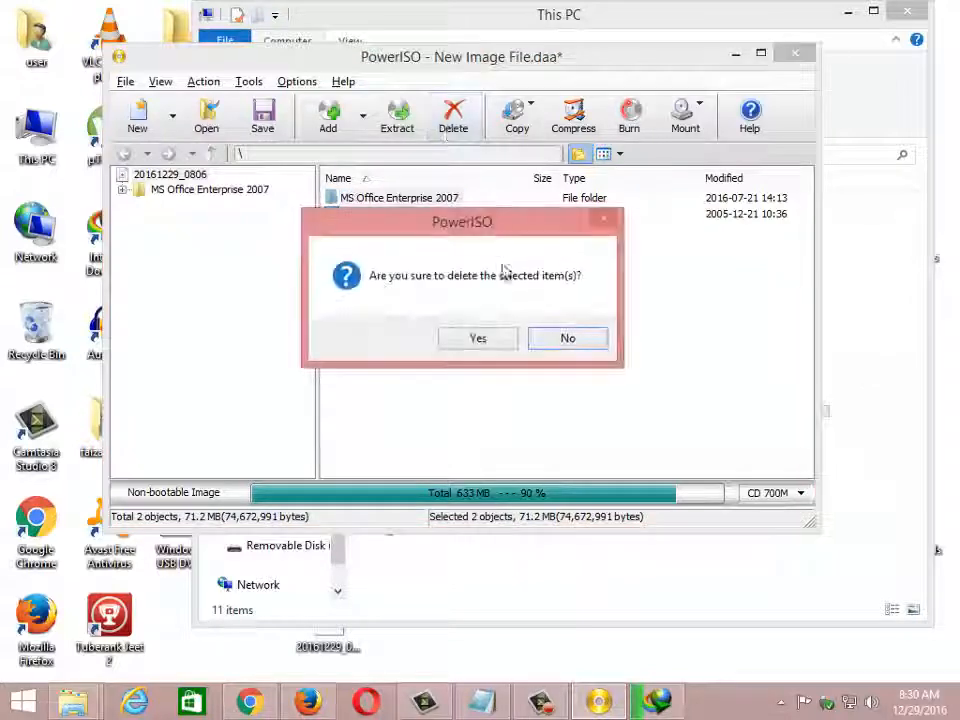
{"action": "left_click", "coordinate": [478, 338]}
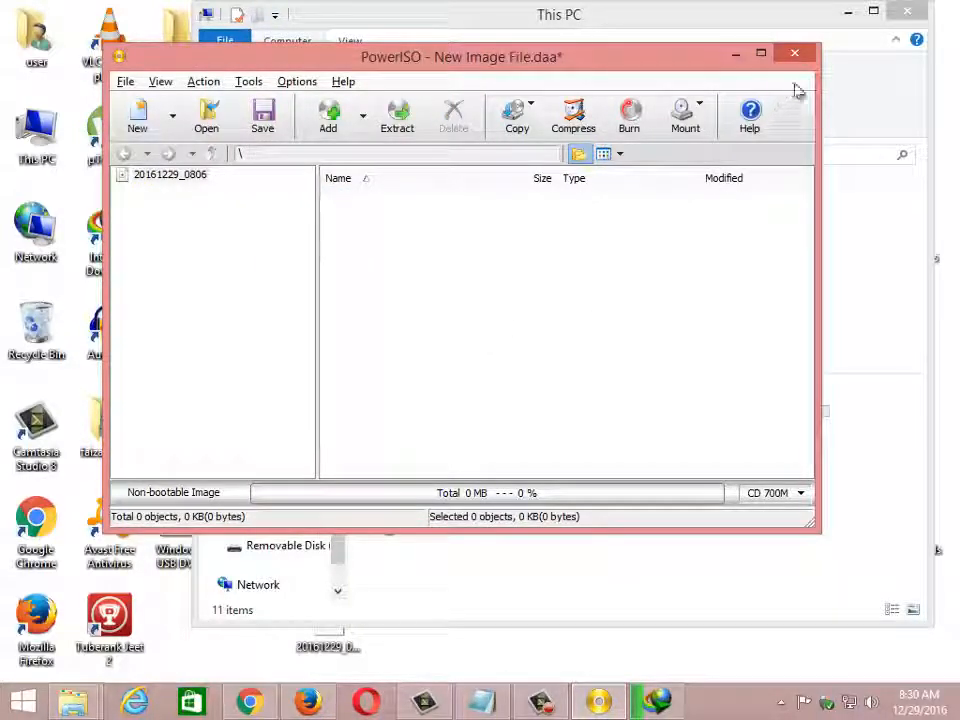